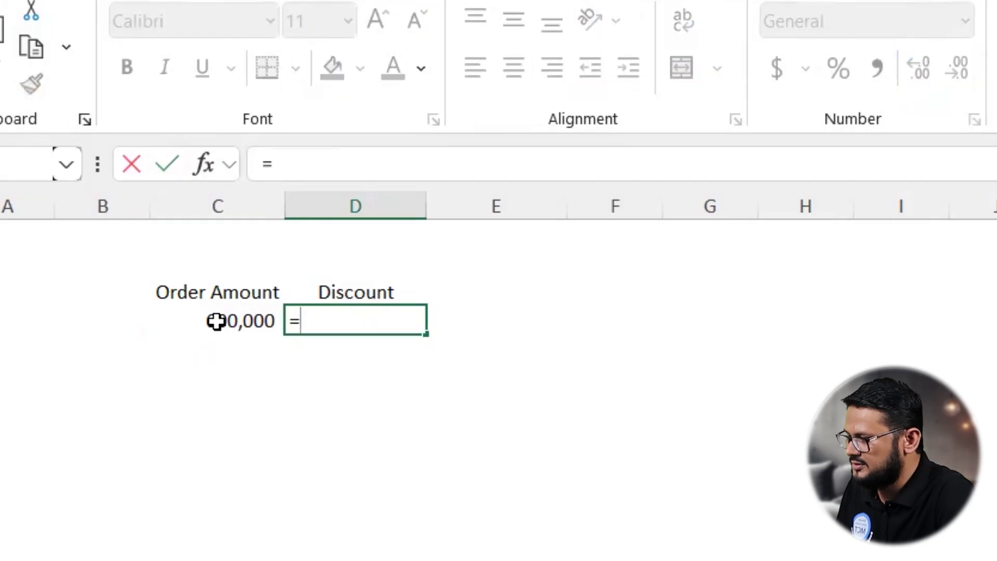
Step: Enter the formula =C4>500000 in the Discount cell D4 to test whether the order amount exceeds 500000
click(216, 322)
text(>5)
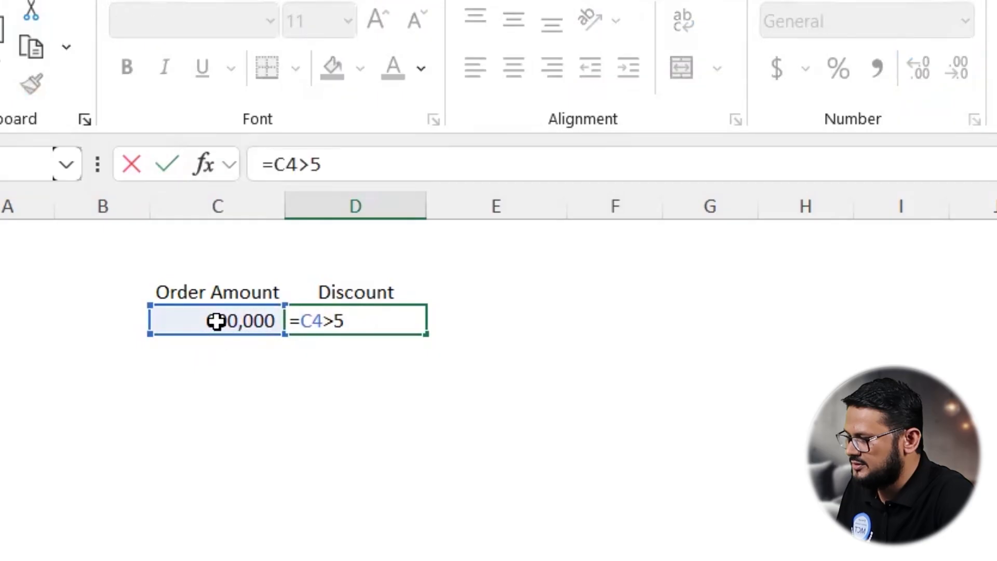
text(00000)
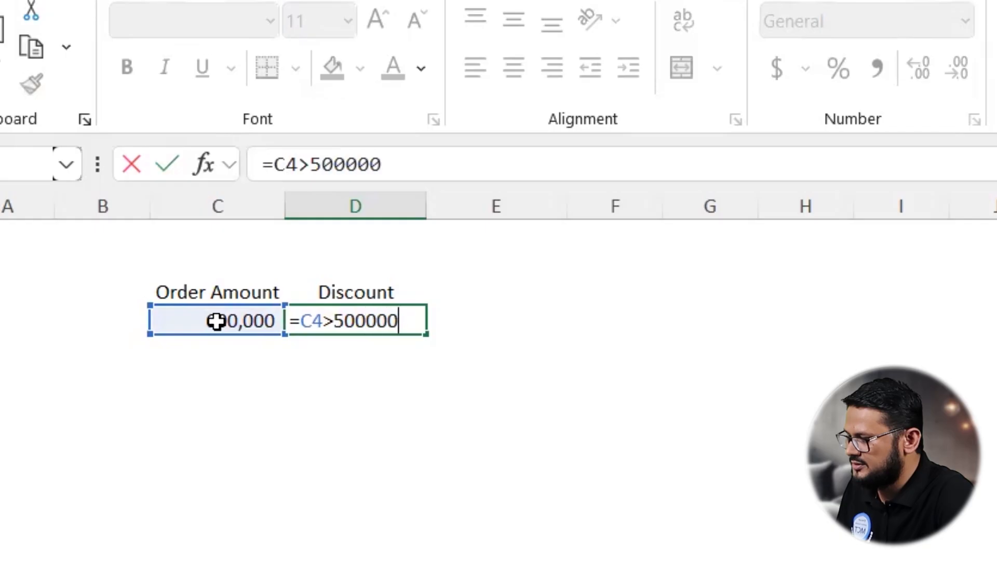
key(Return)
Step: Change the order amount in C4 to 400,000 and check the Discount result
click(363, 319)
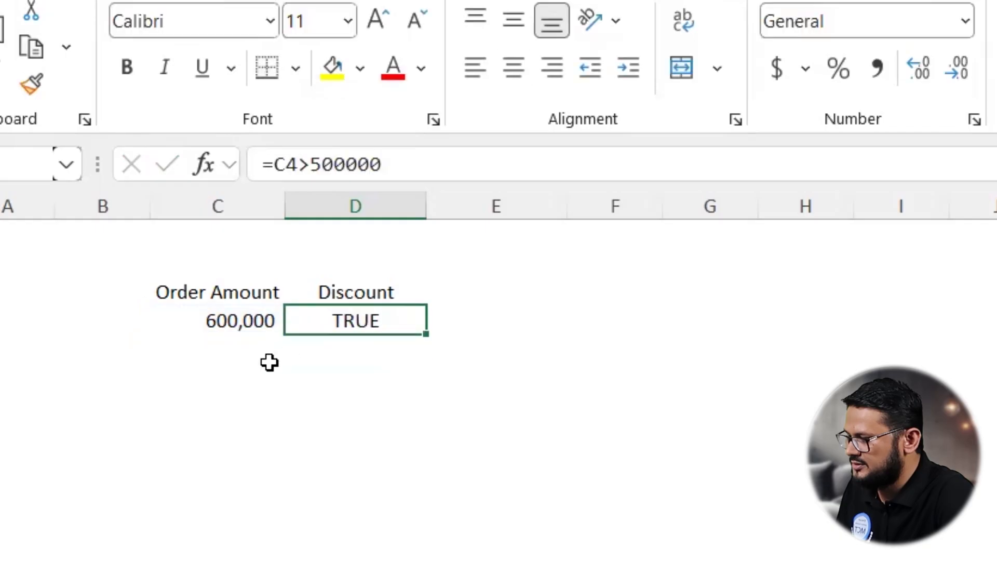
click(231, 318)
text(4)
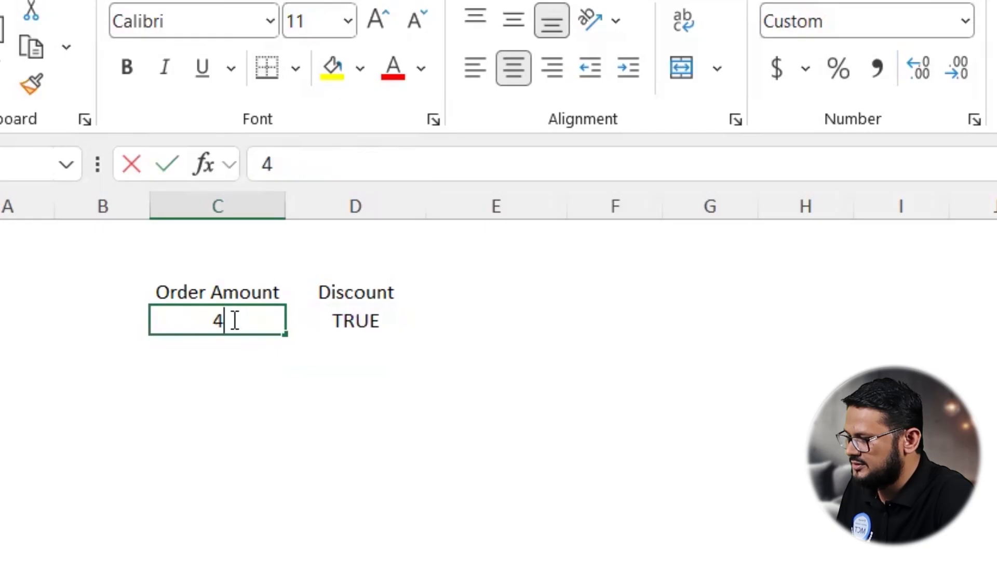
text(00,000)
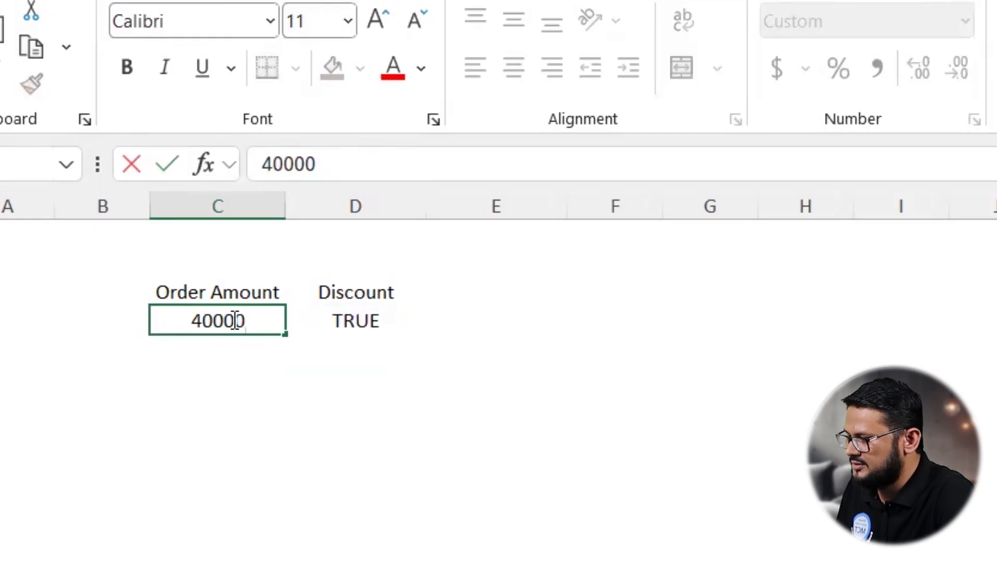
key(Return)
click(355, 322)
click(260, 312)
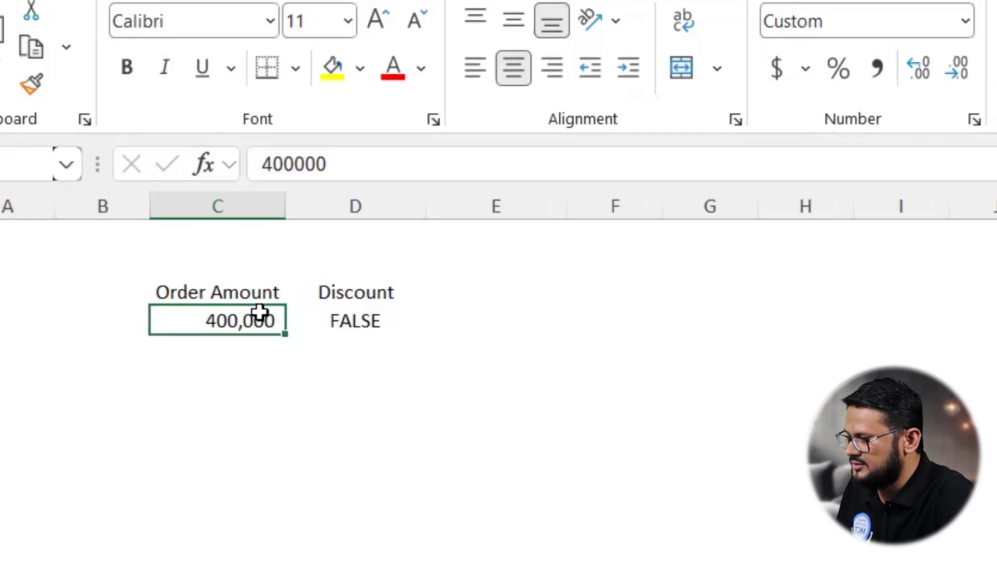
Step: Enter =IF(C4>500000,C4*95%,C4) in E4 to apply a 5% discount to large orders
click(468, 315)
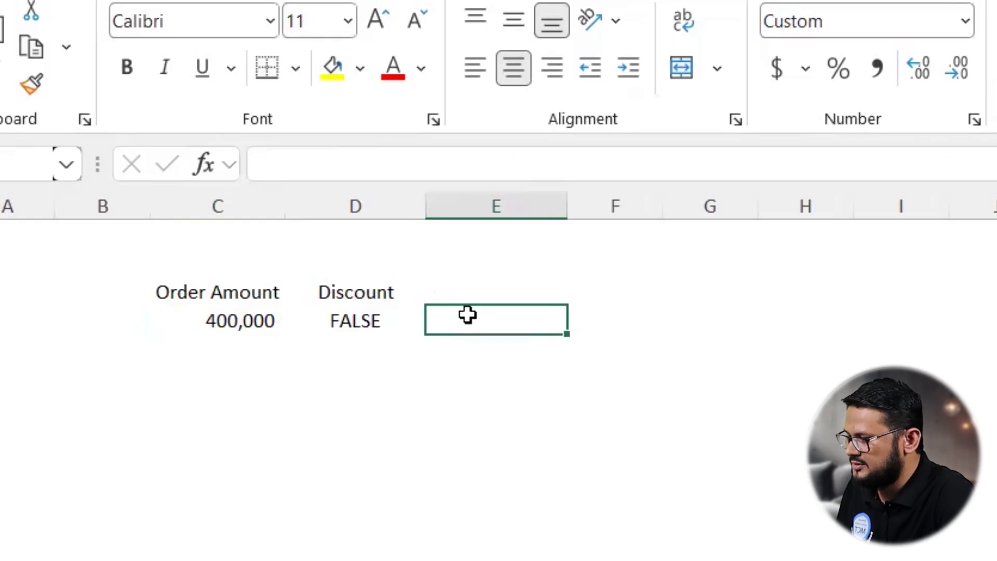
text(=if)
key(Tab)
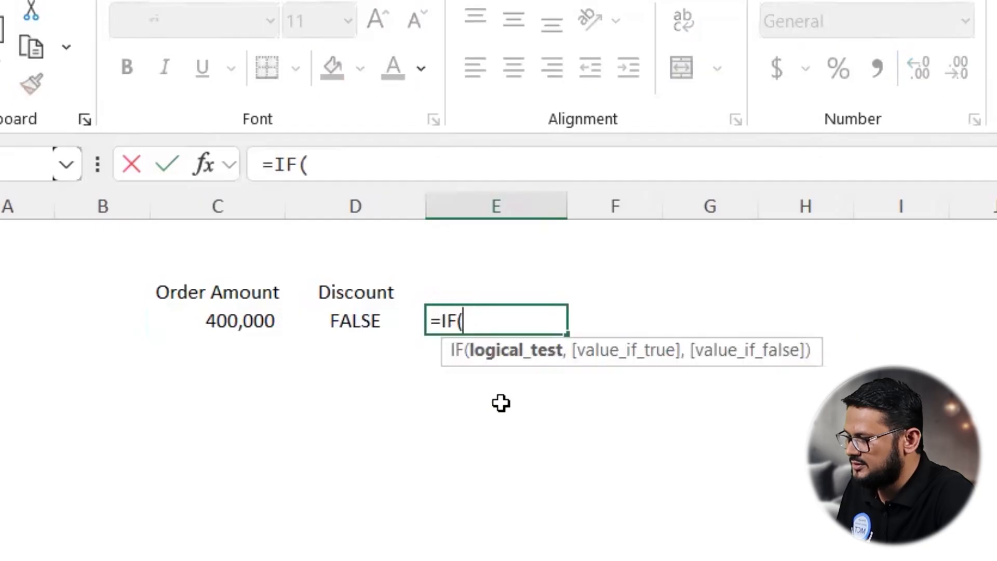
click(233, 320)
text(>500000,)
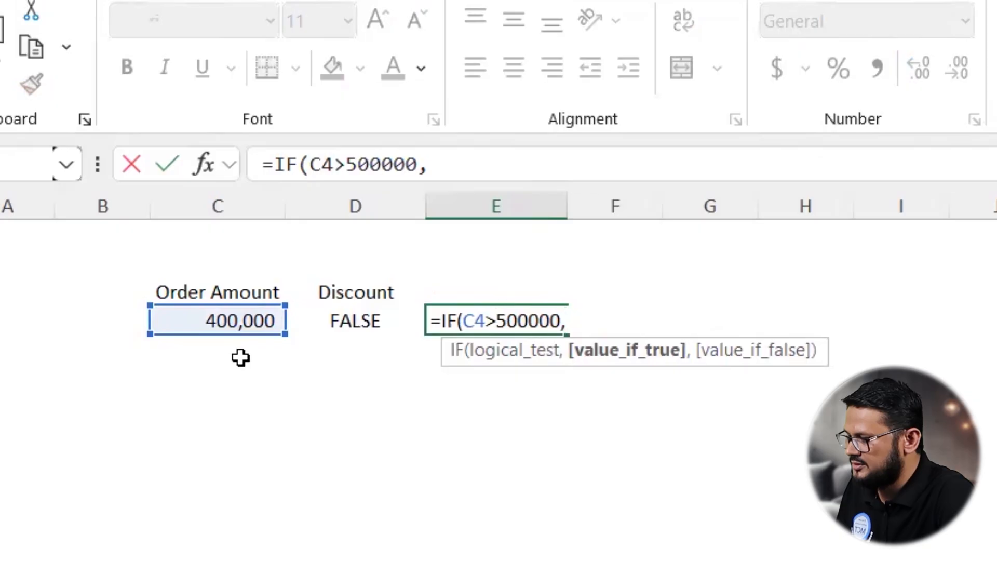
click(217, 320)
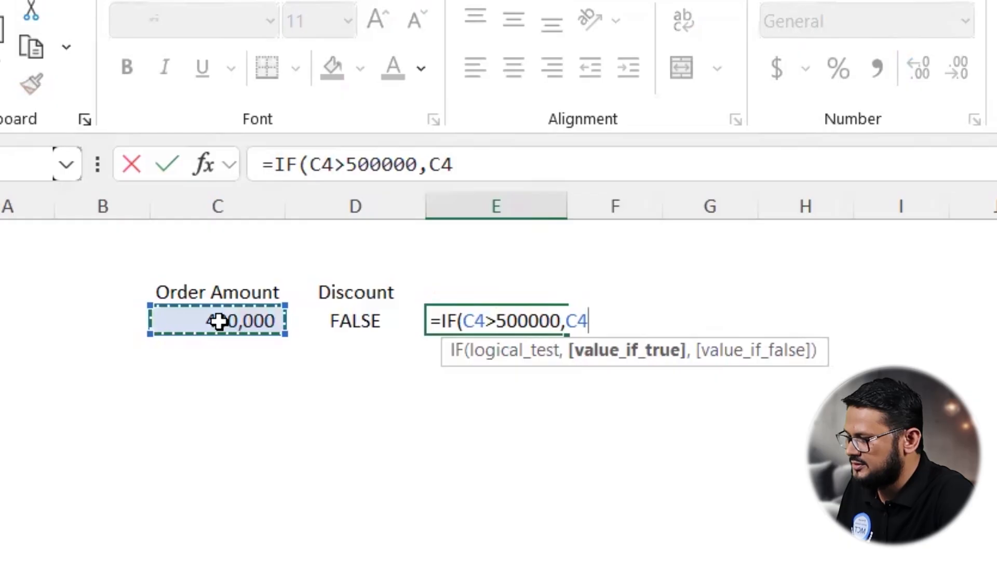
text(*95%,)
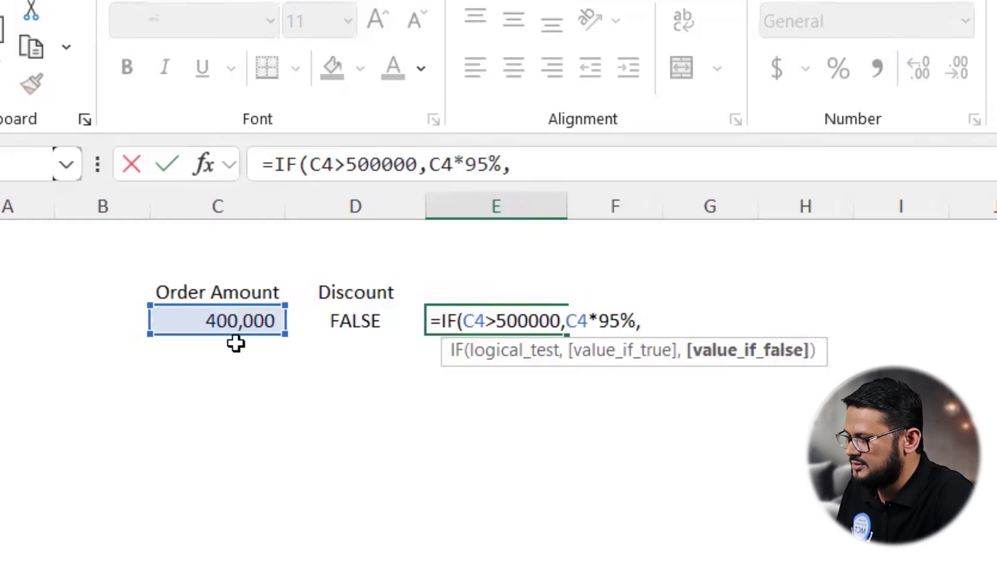
click(231, 321)
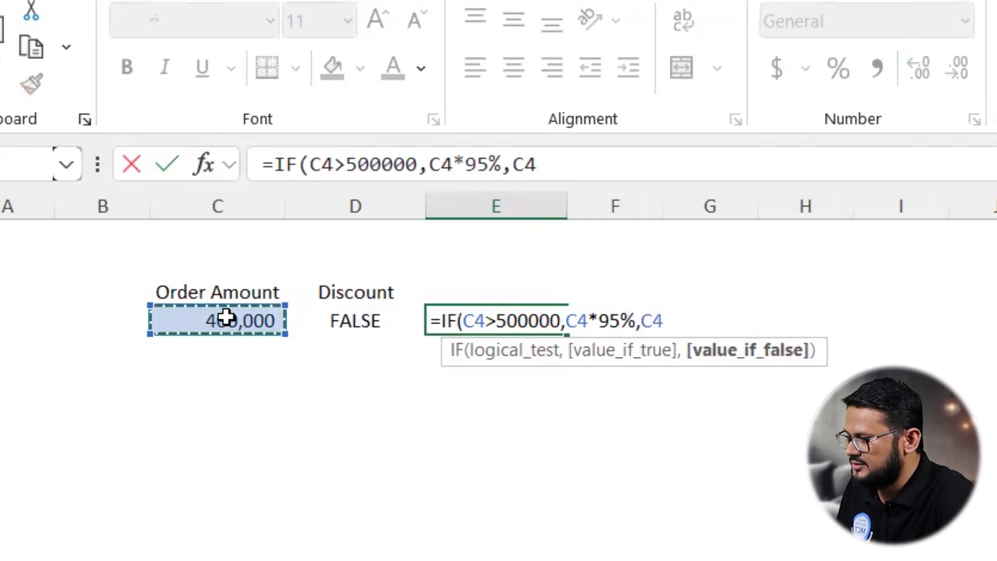
text())
key(Return)
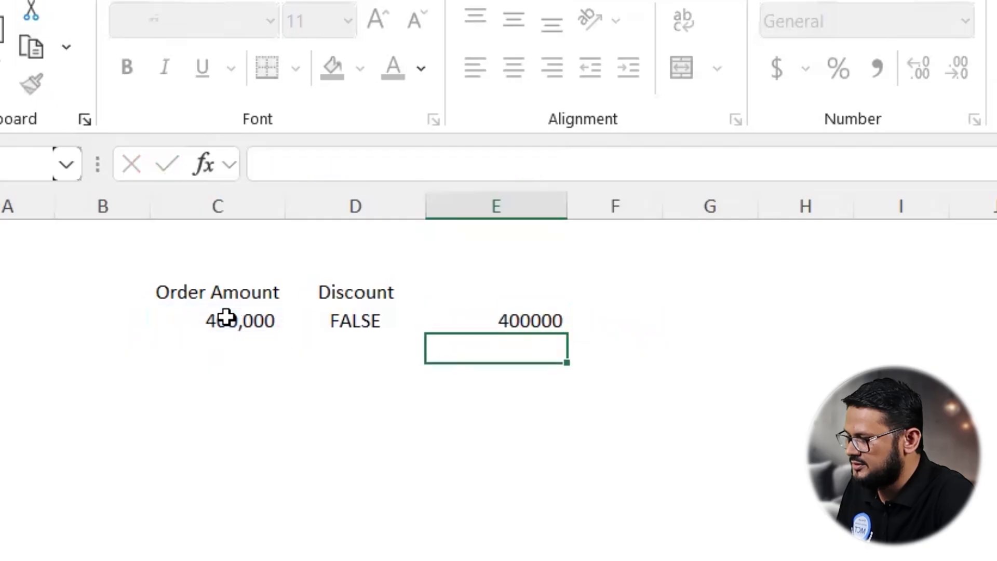
Step: Change the order amount in C4 to 600,000 and check the IF result
click(486, 321)
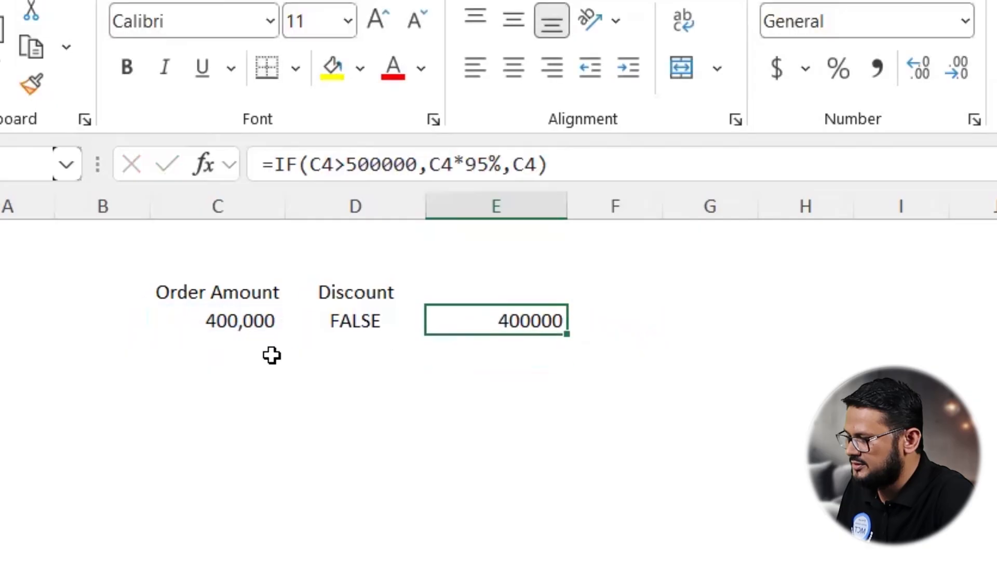
click(236, 315)
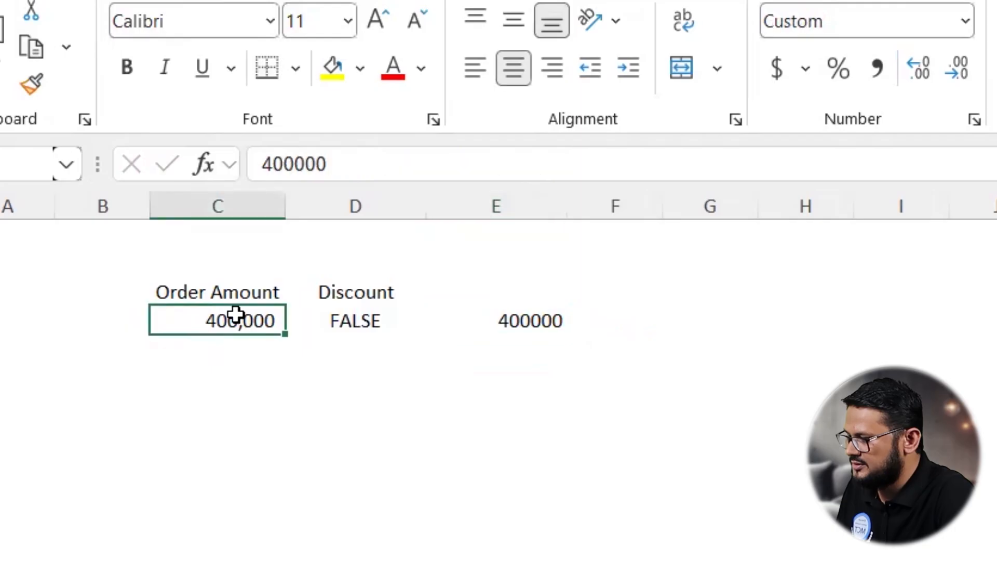
text(5)
key(BackSpace)
text(6)
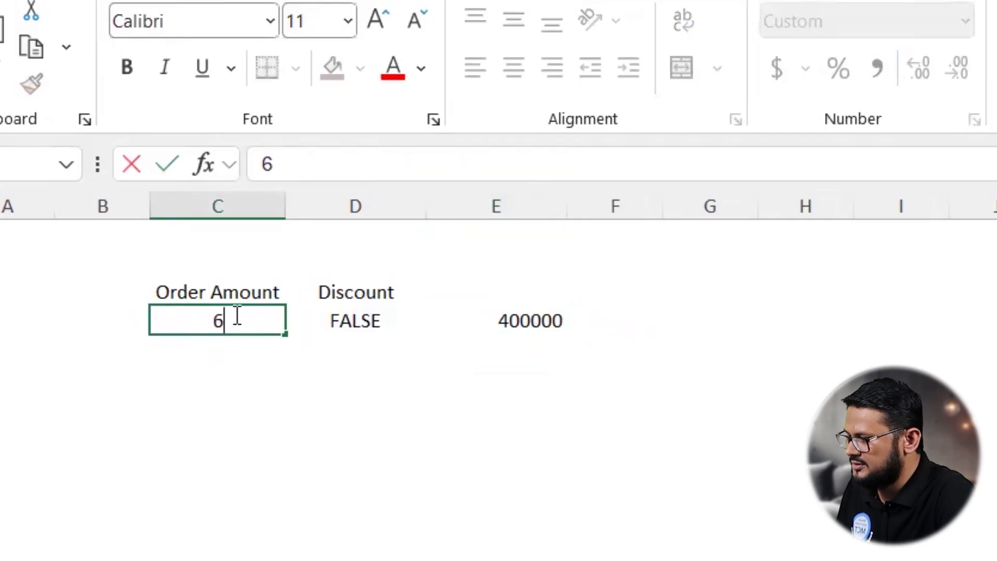
text(00,000)
key(Return)
click(537, 309)
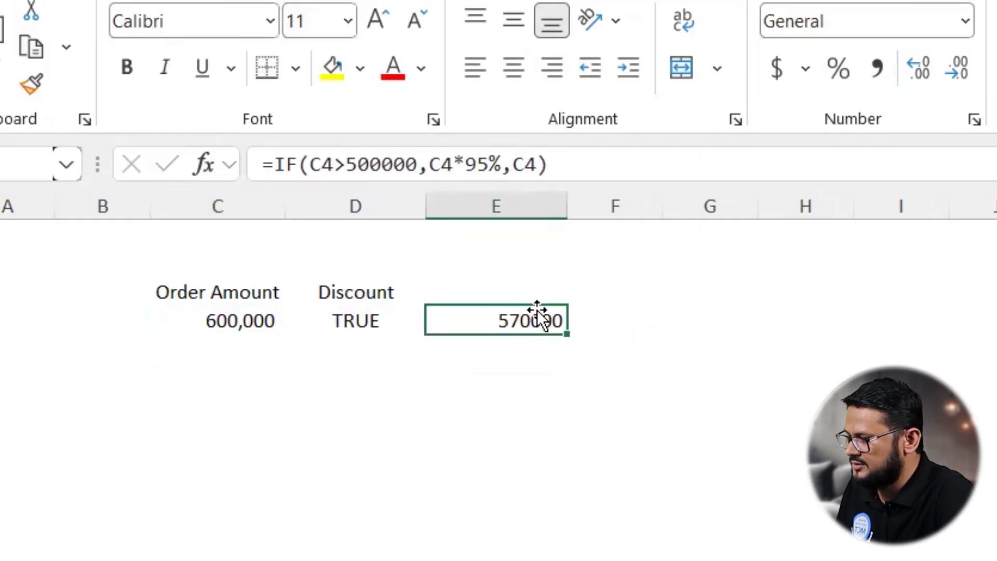
Step: Enter the formula =C4<500000 in F4
click(646, 317)
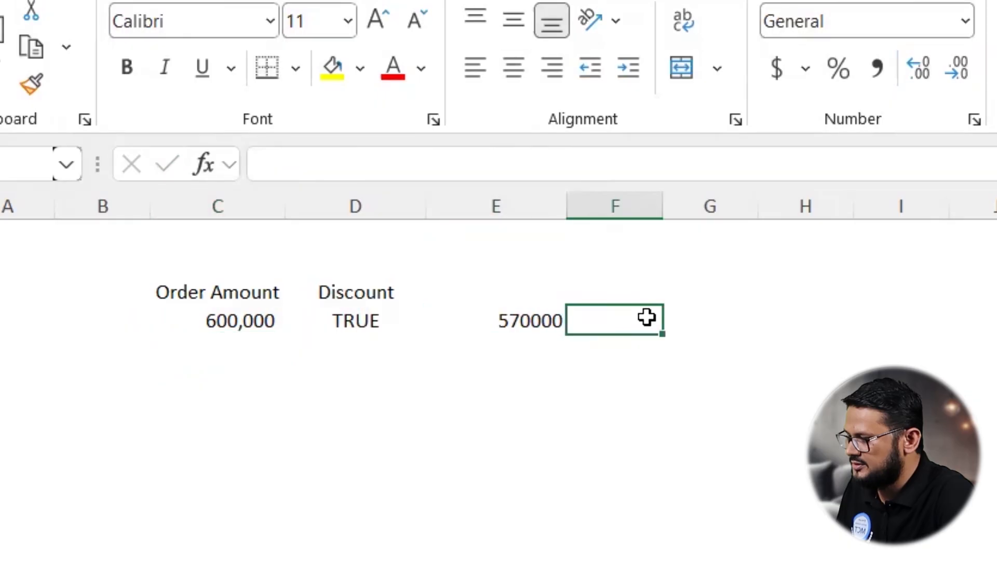
text(=)
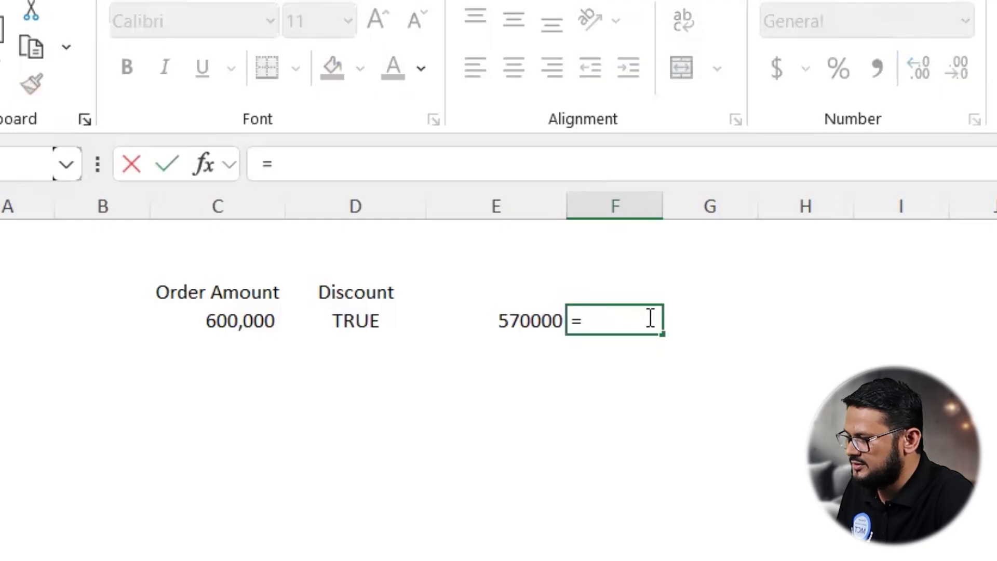
click(245, 320)
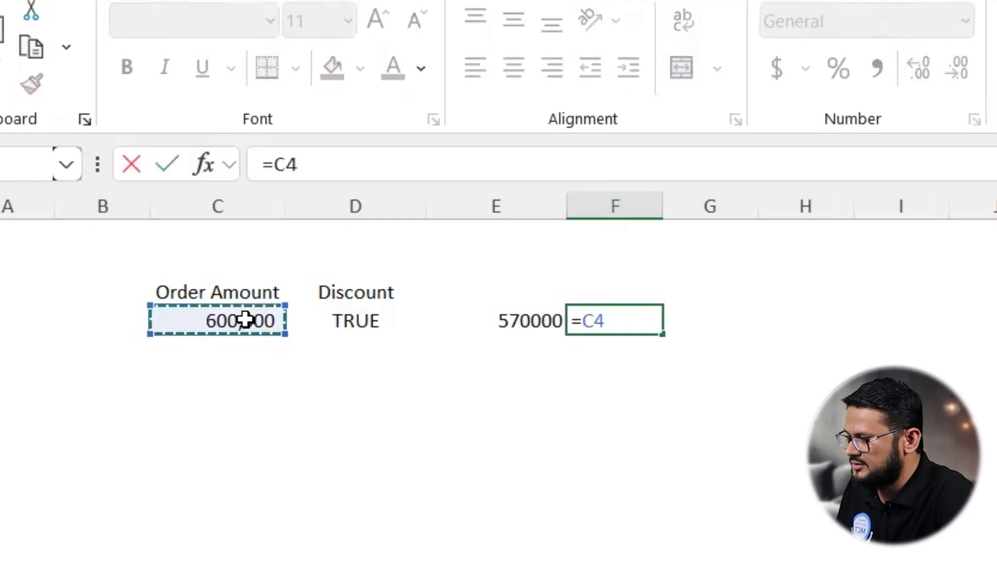
text(<500000)
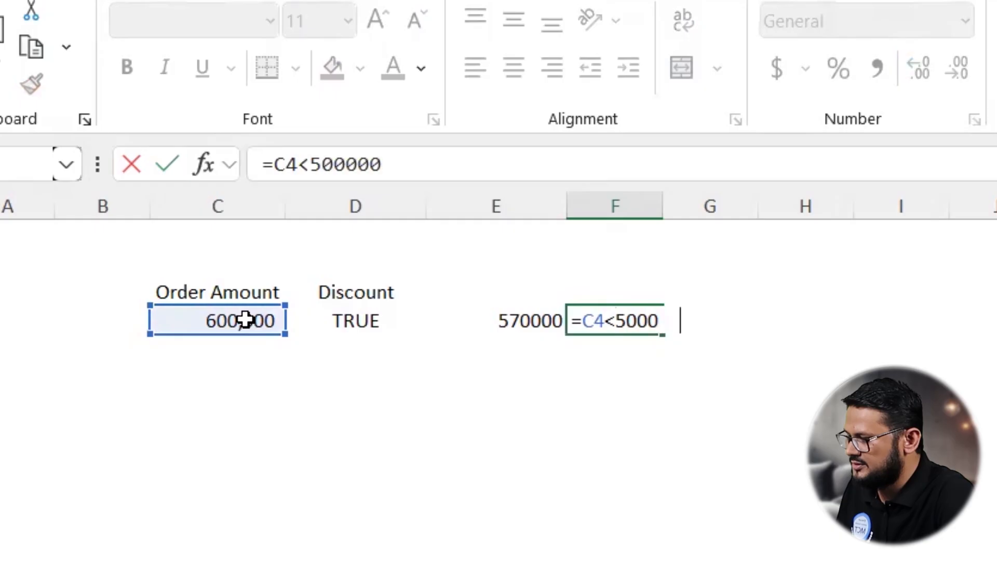
key(Return)
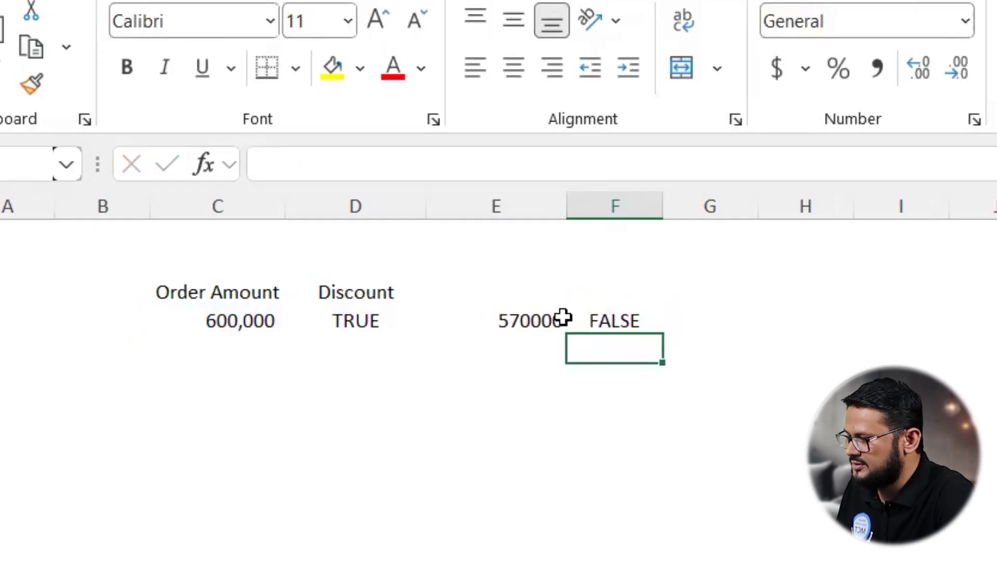
Step: Set the order amount in C4 back to 400000
click(621, 321)
click(205, 321)
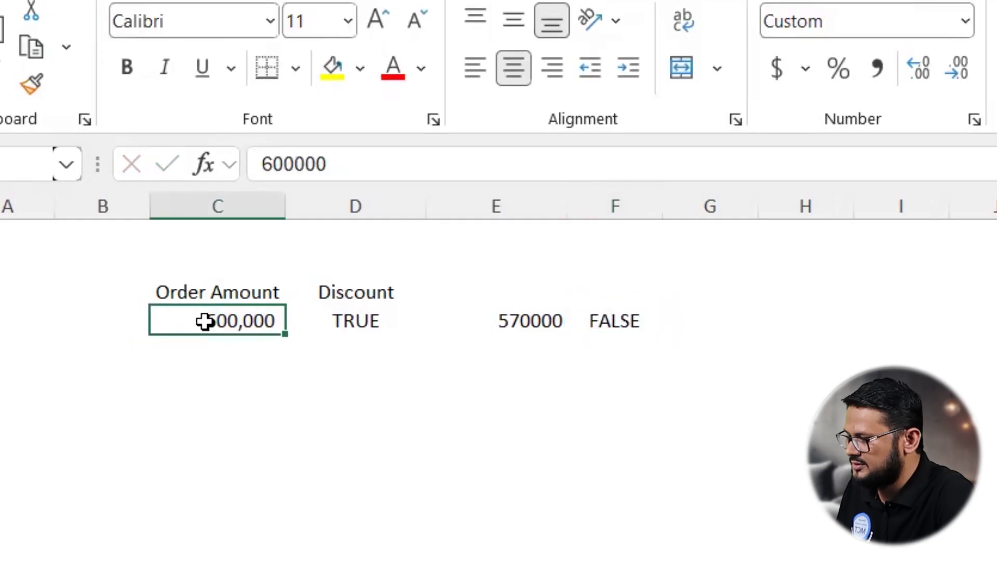
text(400000)
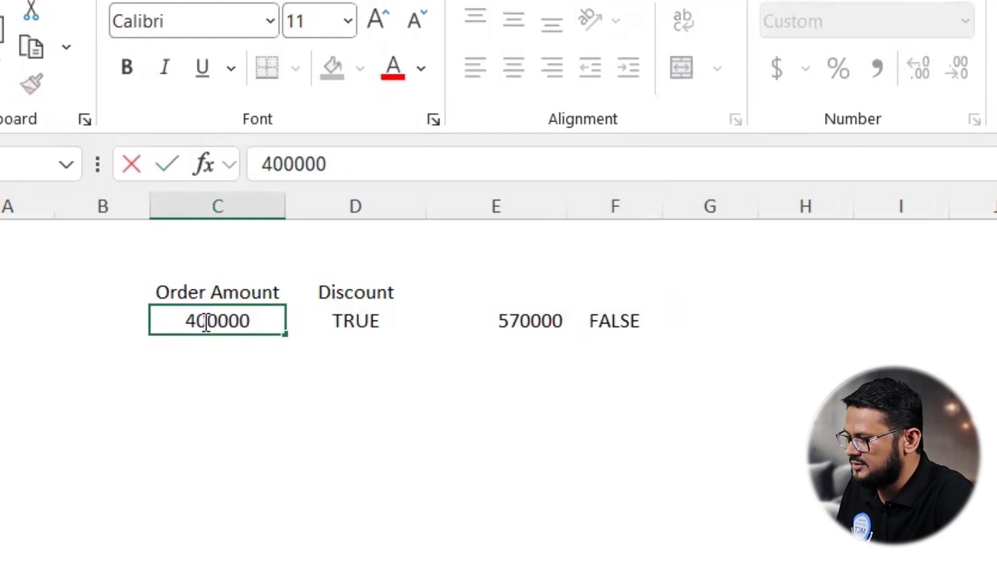
key(Return)
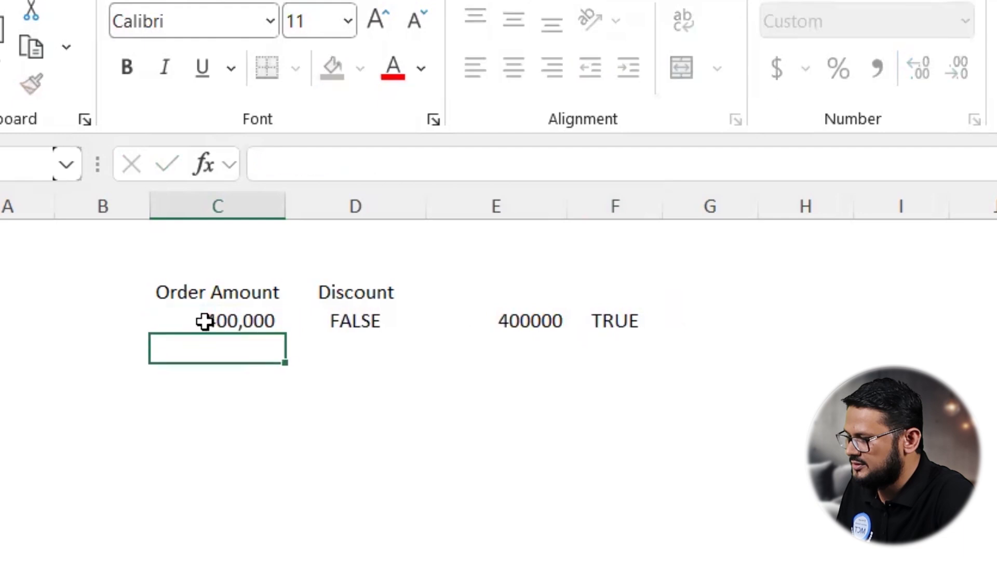
Step: Edit the F4 formula to =(C4<500000)*5% by wrapping the comparison in parentheses and multiplying by 5%
click(603, 315)
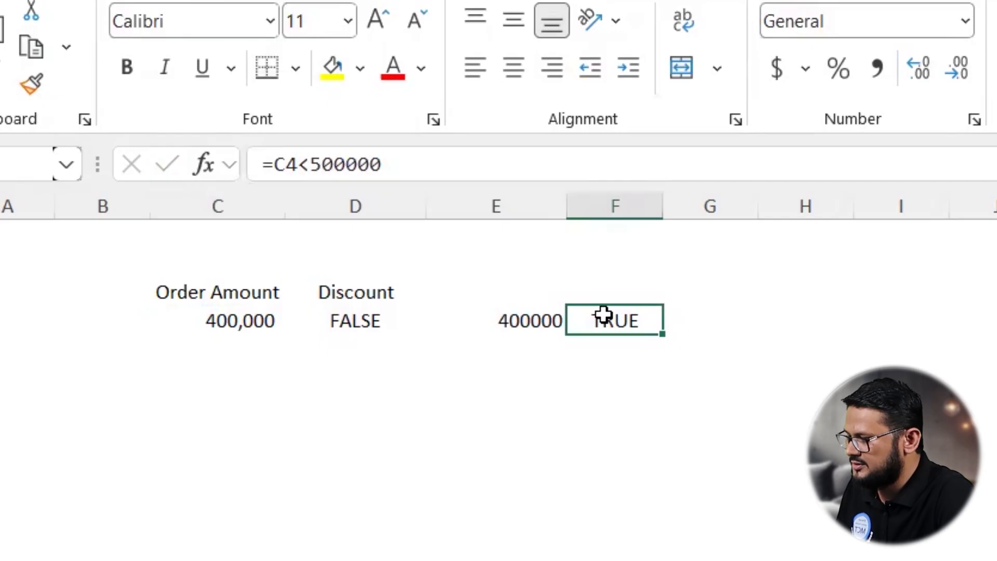
double_click(603, 315)
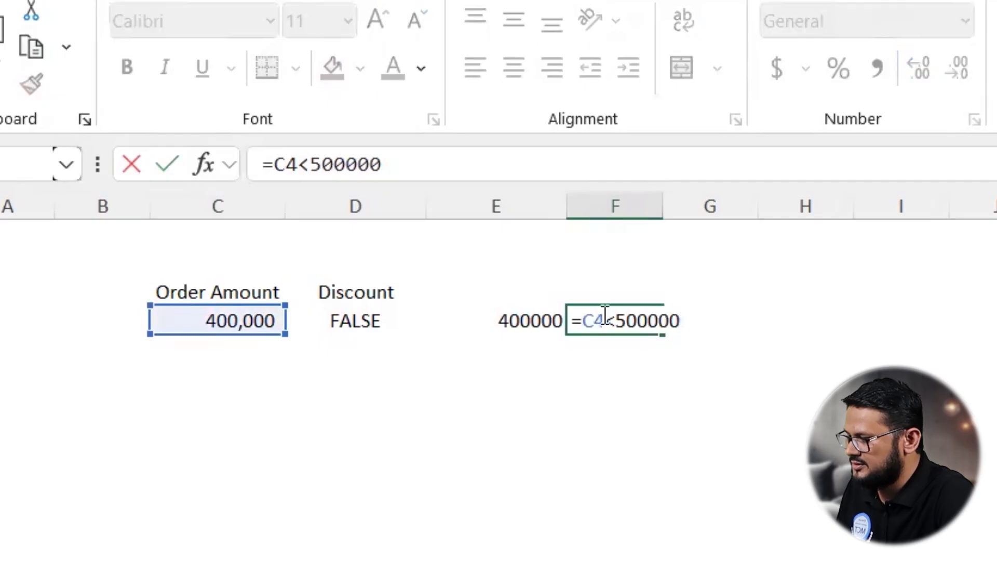
click(584, 319)
text(()
click(699, 325)
text()*5%)
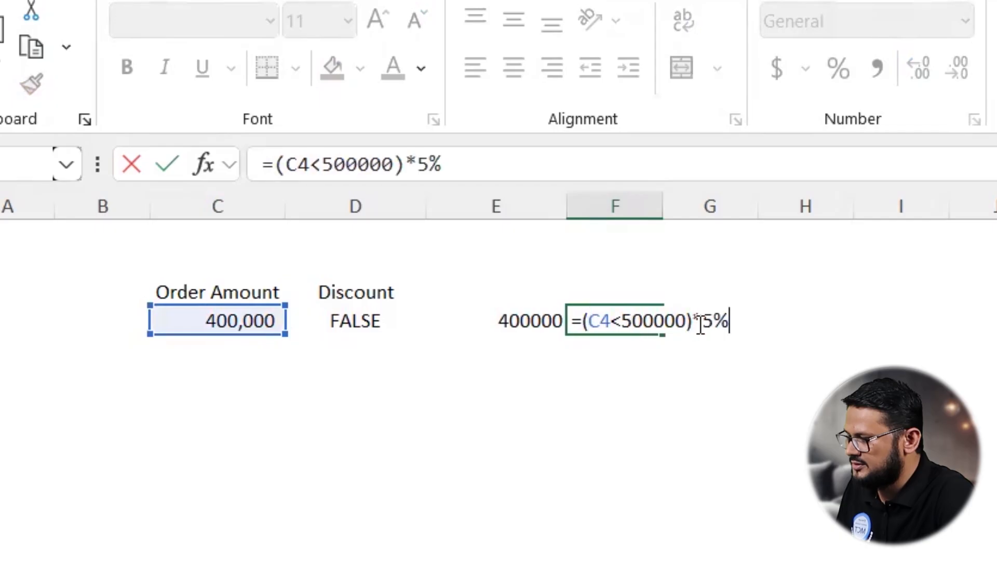
key(Return)
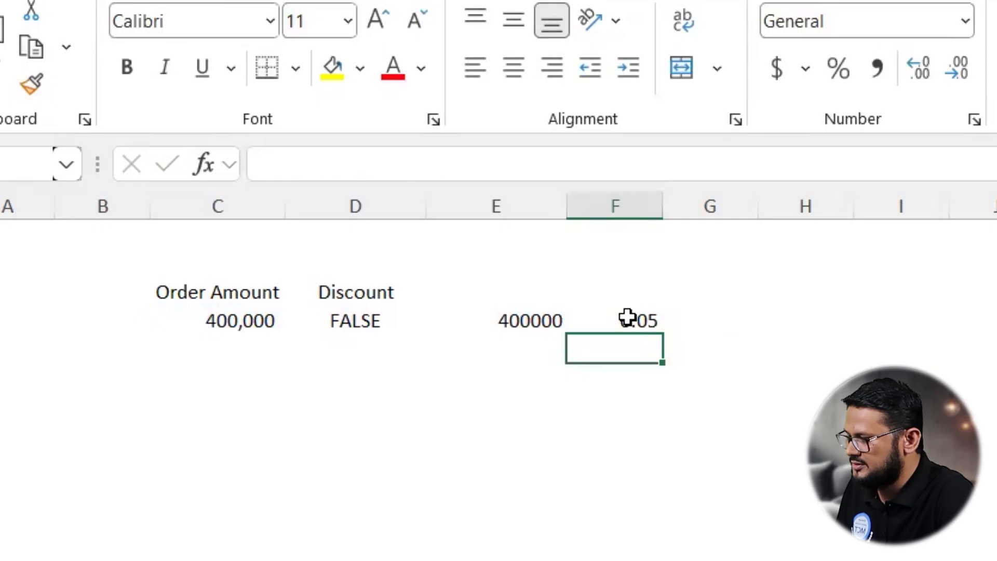
Step: Edit the F4 formula to =95%+(C4<500000)*5% by prefixing 95%+
click(627, 318)
double_click(627, 319)
key(Left)
key(Left)
key(Left)
key(Left)
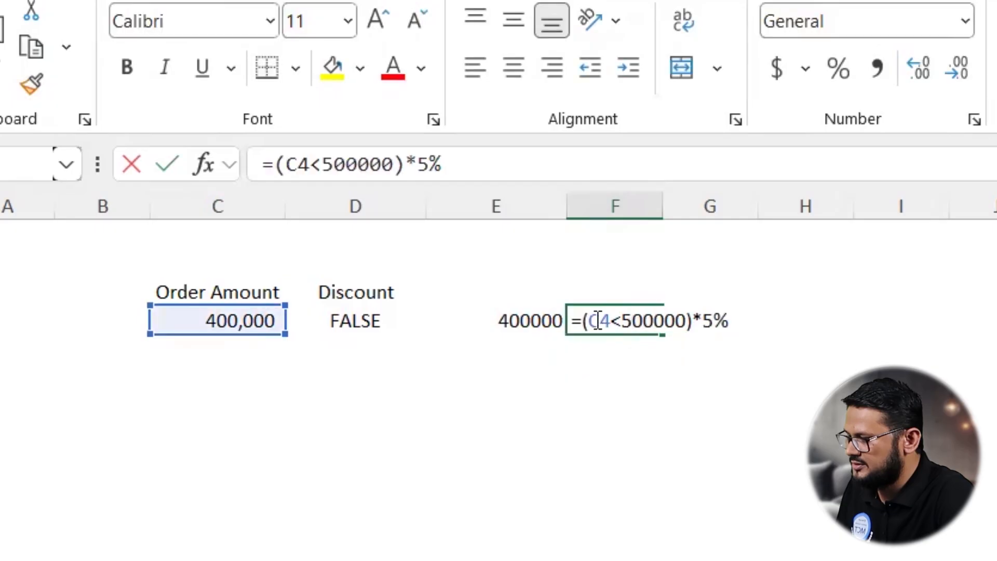
shift+click(693, 320)
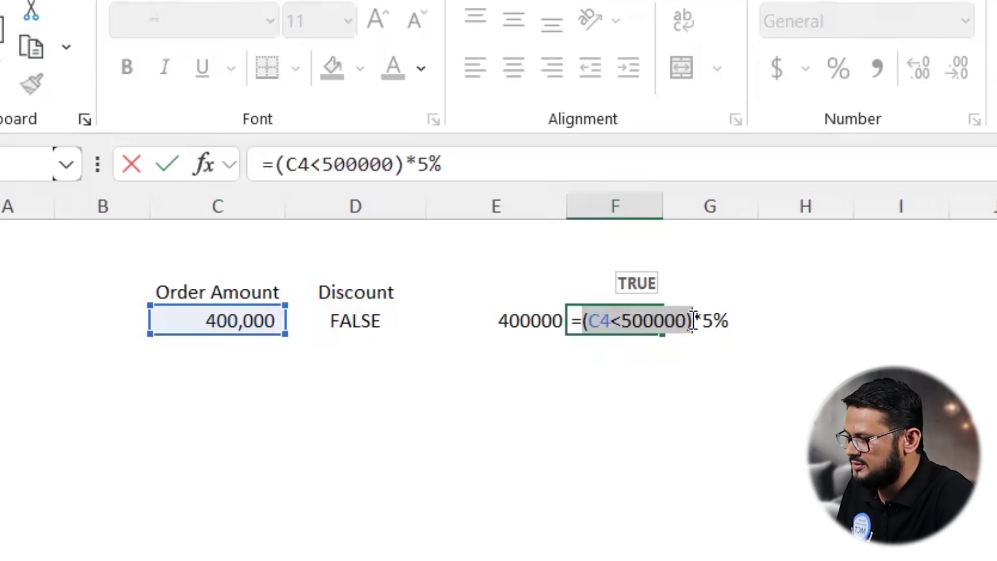
click(580, 318)
text(95)
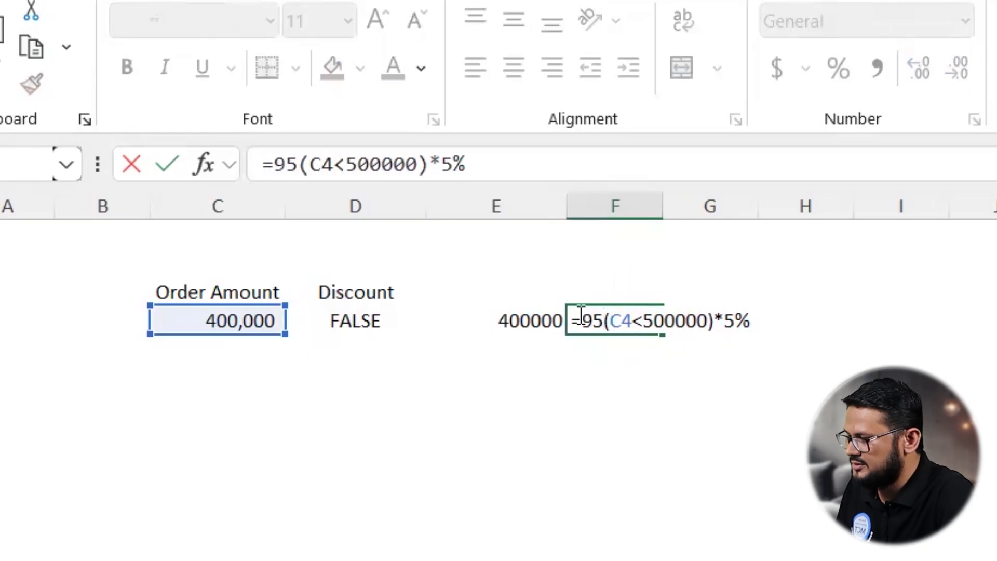
text(%+)
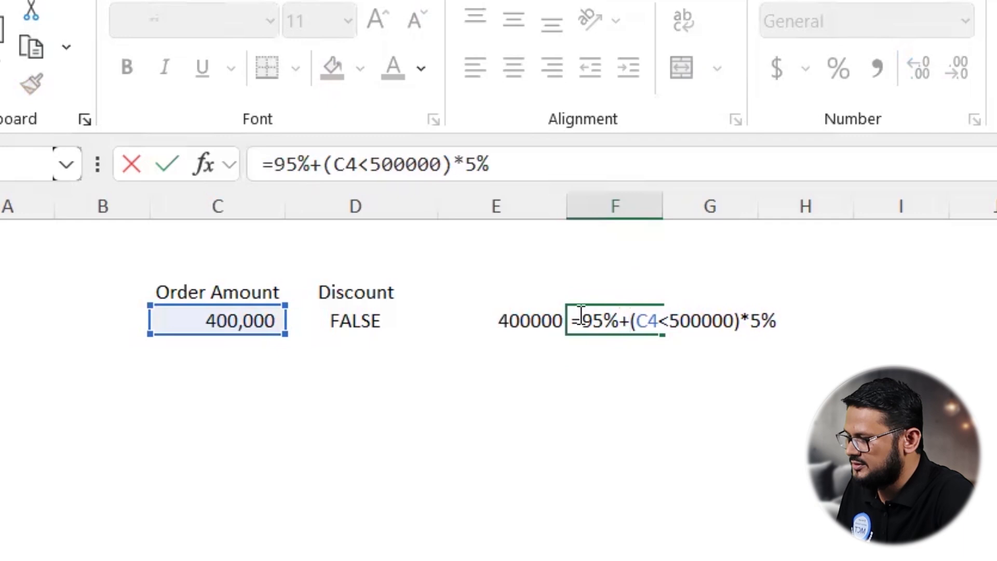
key(Return)
Step: Set the order amount in C4 to 6000000
click(580, 314)
click(245, 319)
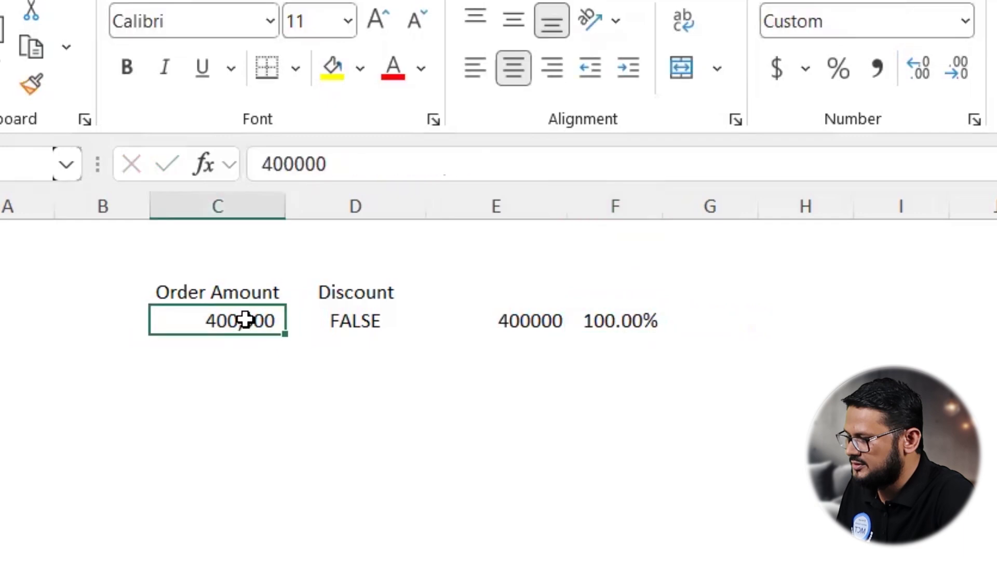
key(F2)
key(BackSpace)
key(BackSpace)
key(BackSpace)
key(BackSpace)
key(BackSpace)
key(BackSpace)
text(6000000)
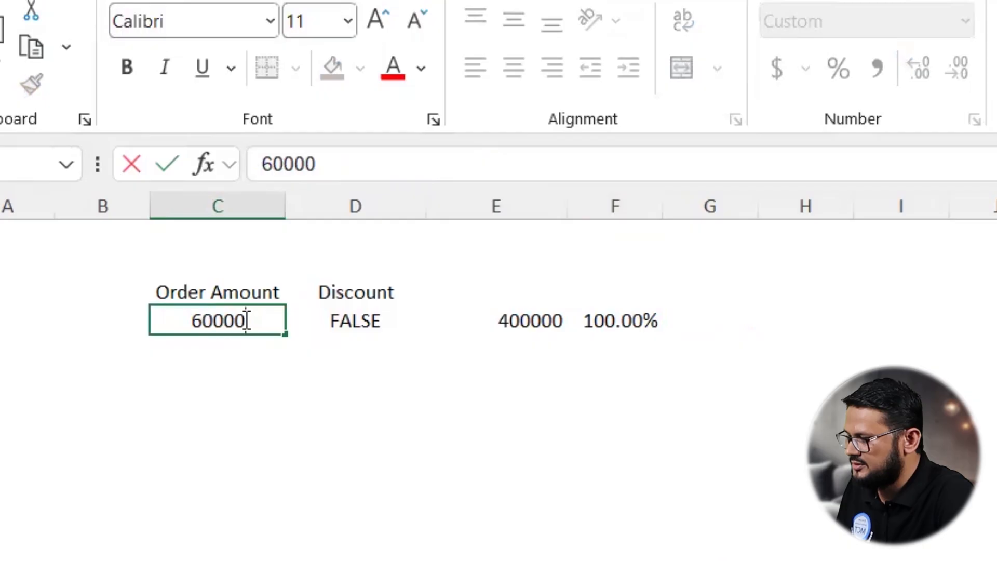
key(Return)
Step: Edit the F4 formula to =C4*(95%+(C4<500000)*5%) and apply comma number formatting to the result
click(620, 317)
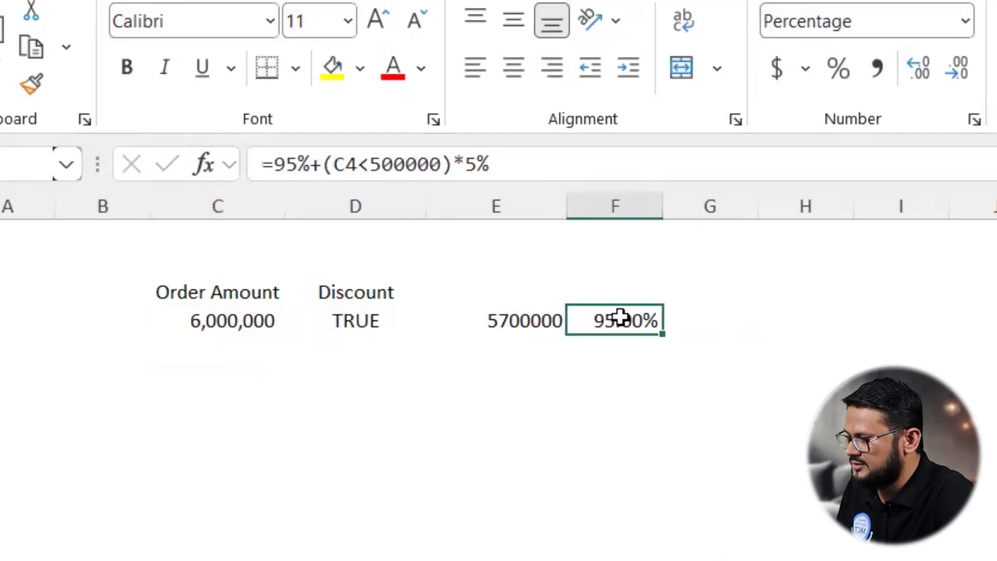
double_click(621, 317)
key(Left)
key(Left)
key(Left)
click(231, 319)
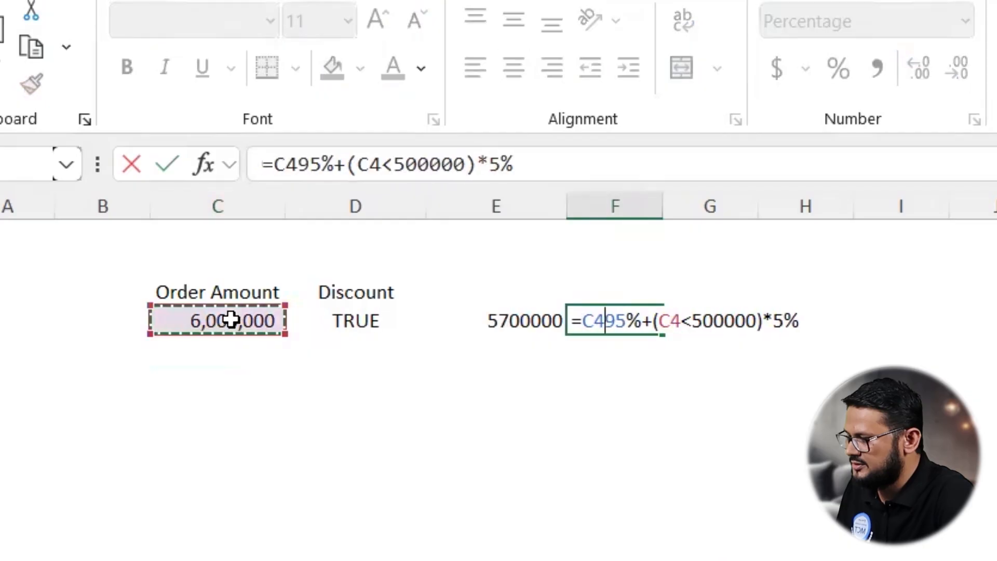
text(*)
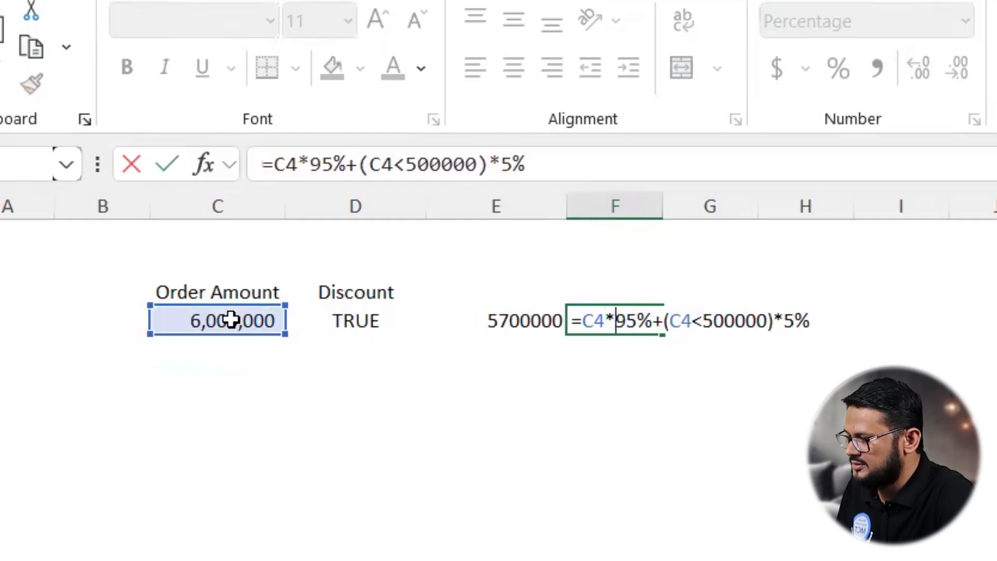
text(()
click(823, 317)
text())
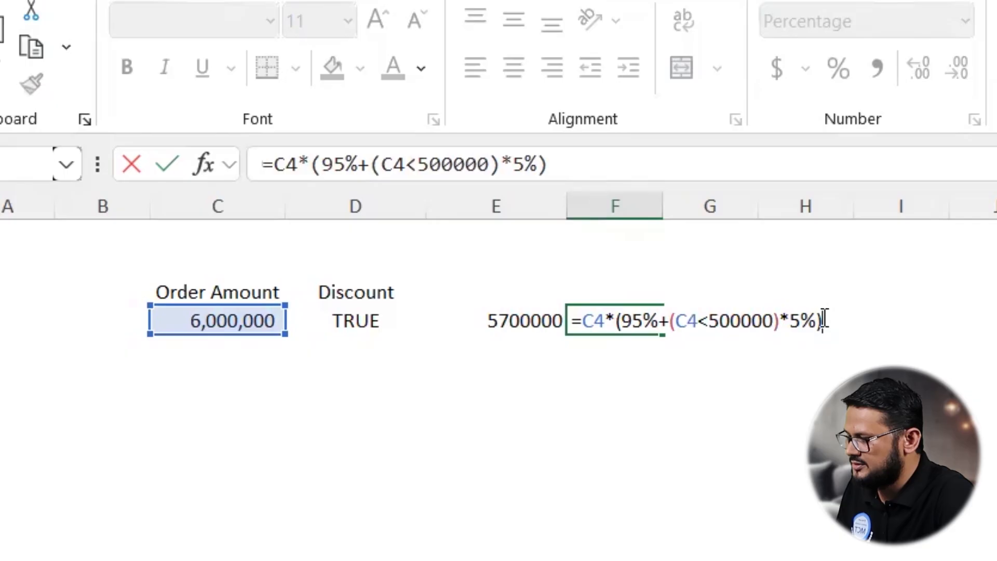
key(ctrl+Return)
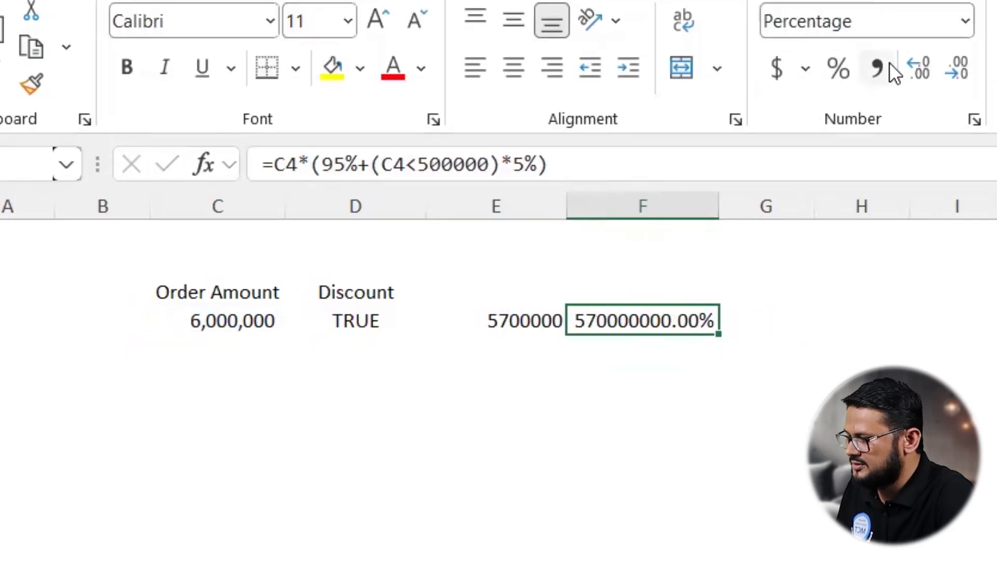
click(888, 63)
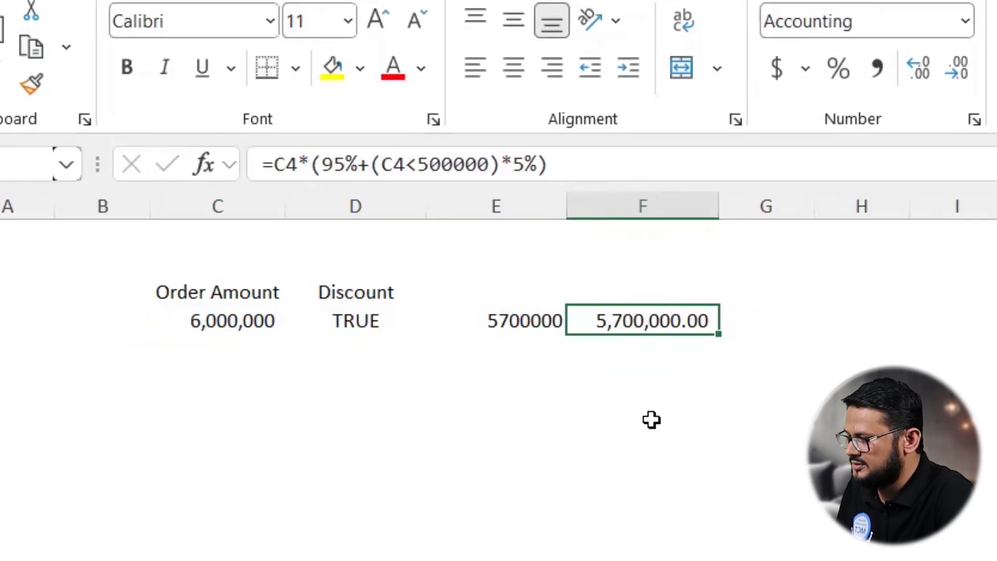
Step: Switch to the next sheet and enter =LEN(C4) in D4 to count the text's characters
key(ctrl+Page_Down)
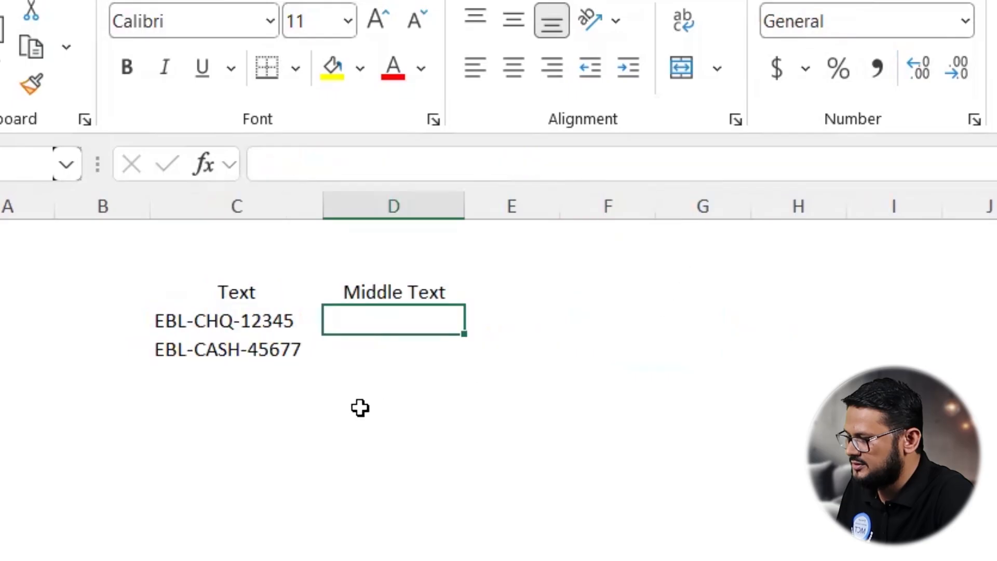
mouse_move(179, 330)
mouse_down()
mouse_move(242, 338)
mouse_move(250, 301)
mouse_move(190, 327)
mouse_move(236, 340)
mouse_up()
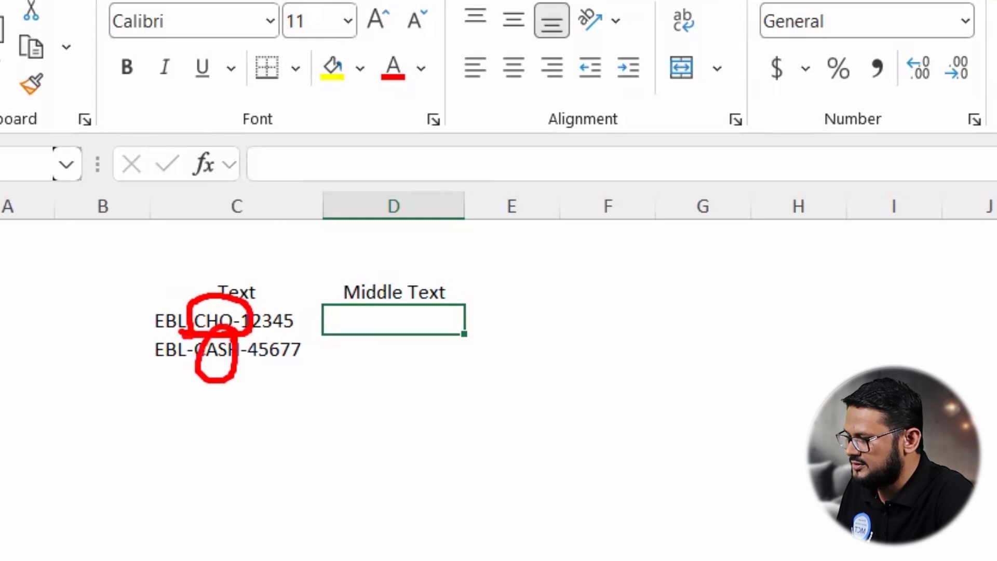
drag(182, 368, 252, 367)
key(Escape)
text(=len()
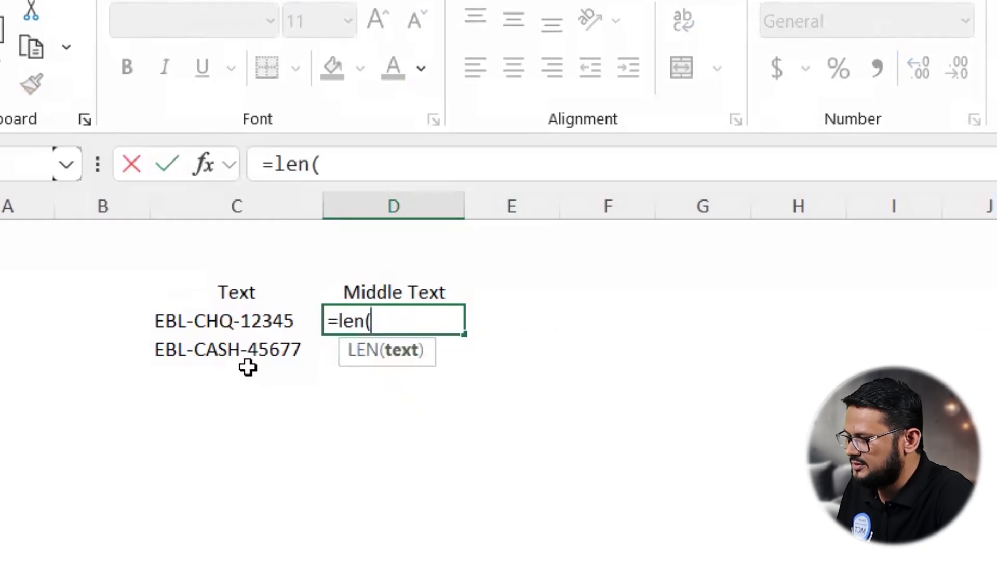
click(222, 319)
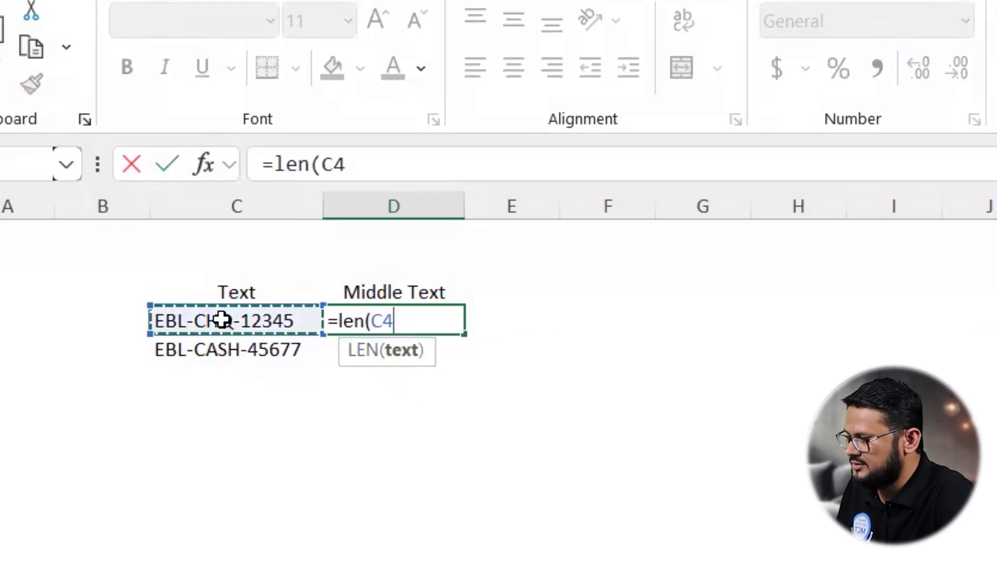
text())
key(Return)
Step: Fill the LEN formula from D4 down to D5
click(393, 323)
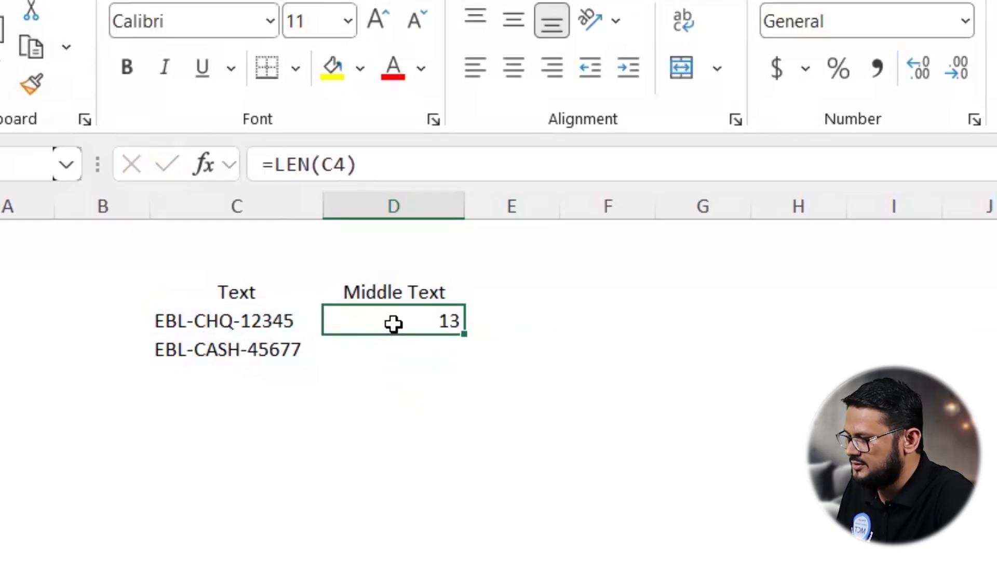
click(234, 321)
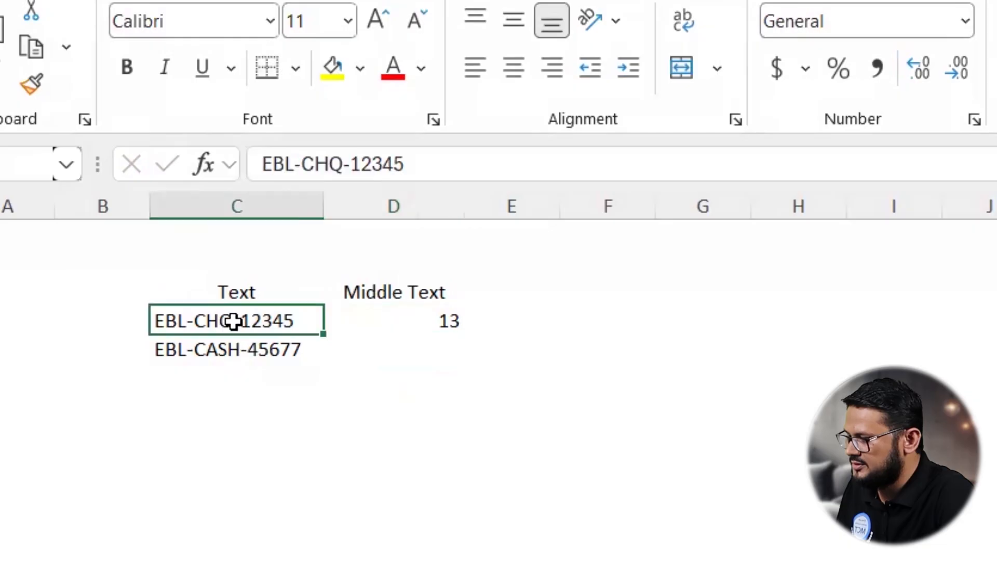
click(431, 326)
drag(464, 333, 442, 353)
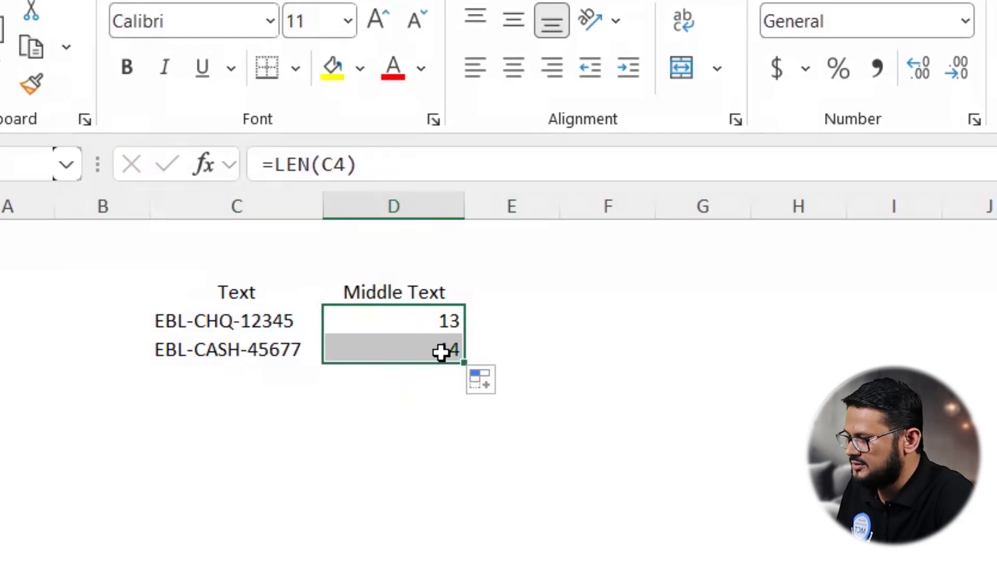
click(256, 350)
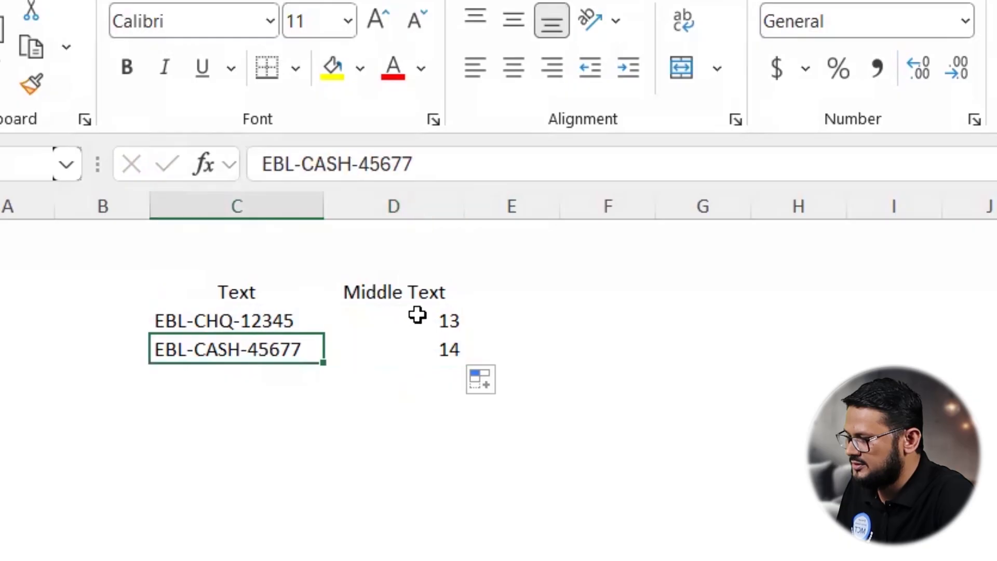
Step: Wrap D4's formula into =IF(LEN(C4)=13,MID(C4,5,3), returning three middle characters for 13-character text
double_click(338, 317)
text(if()
click(442, 326)
text(=13,mid)
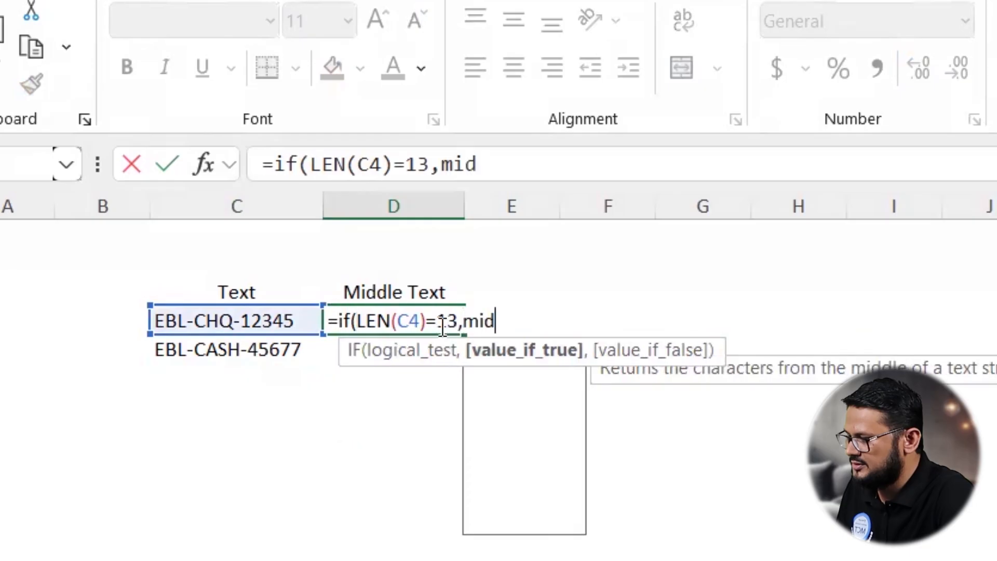
key(Tab)
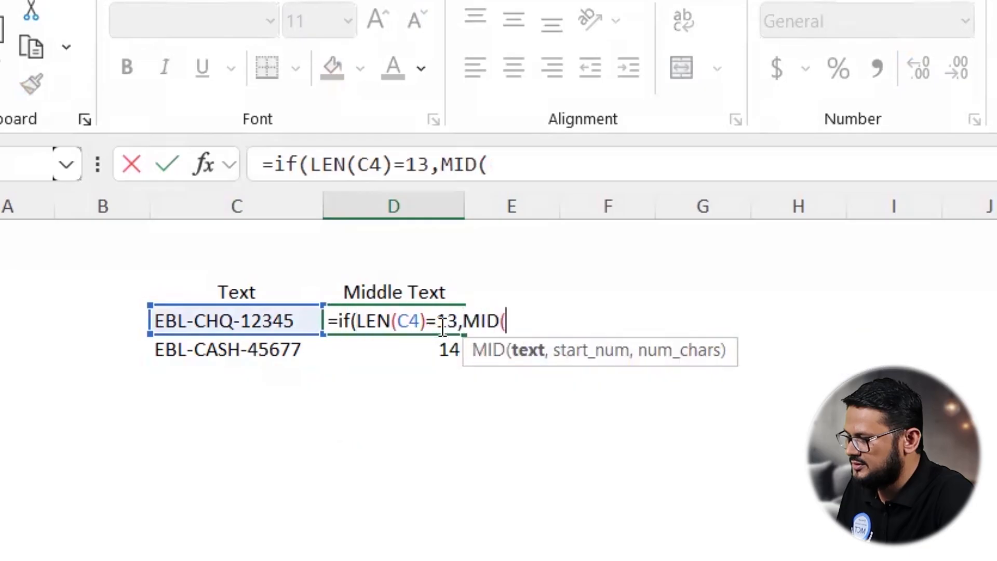
click(260, 317)
text(,5)
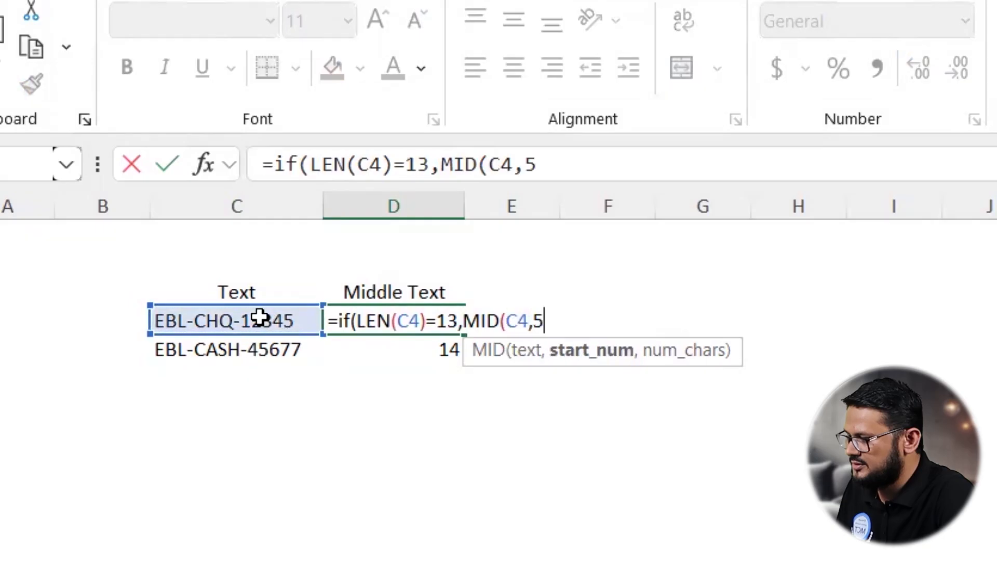
mouse_move(202, 310)
mouse_down()
mouse_move(161, 198)
mouse_move(193, 179)
mouse_up()
text(,)
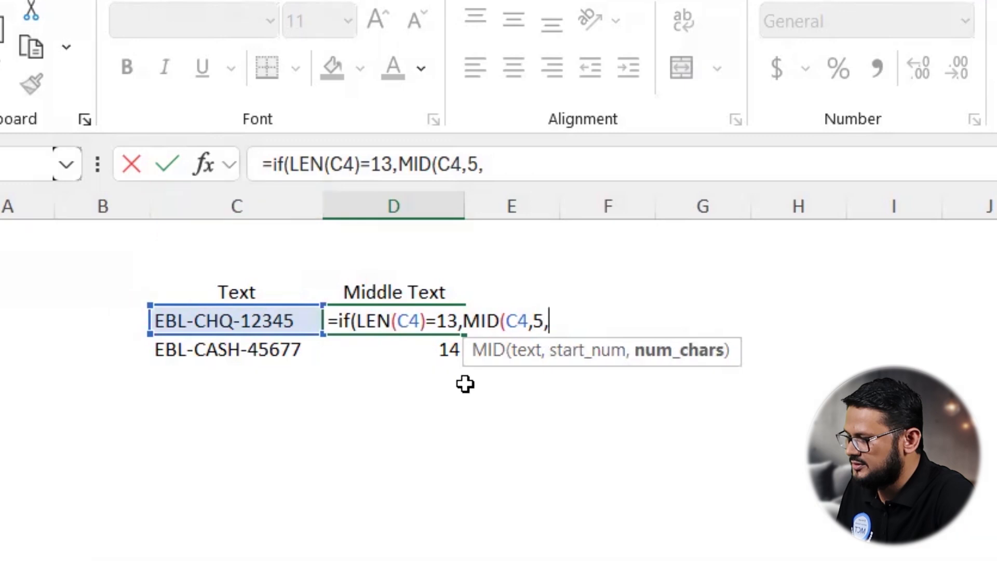
text(3),)
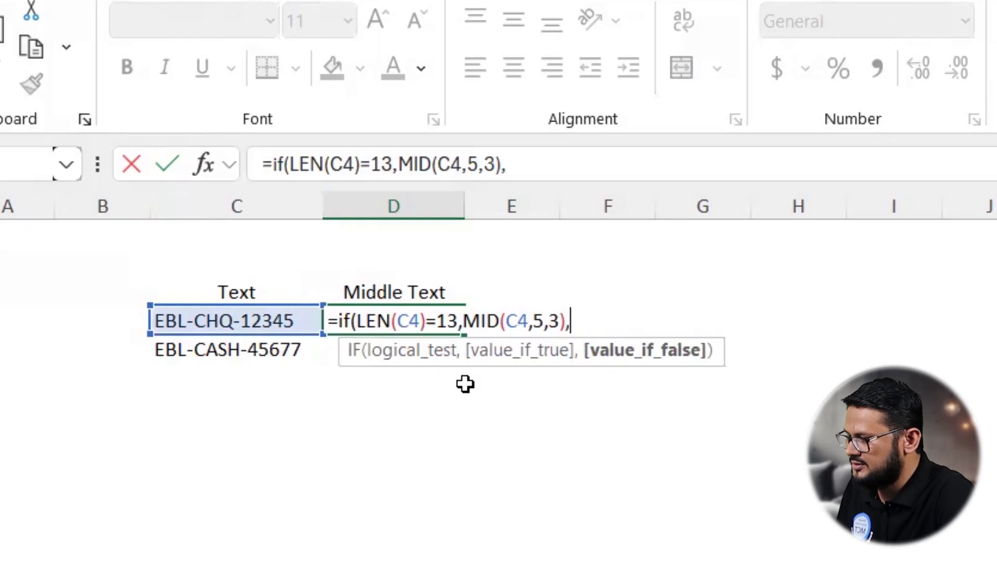
Step: Complete the IF formula in D4 with MID(C4,5,4) as the false result
click(464, 320)
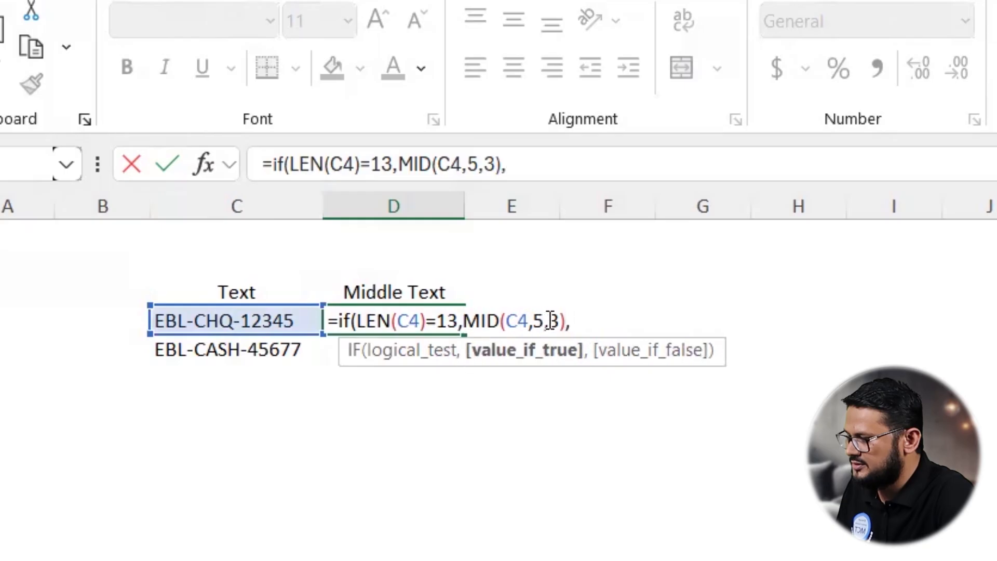
shift+click(564, 320)
key(ctrl+c)
click(581, 320)
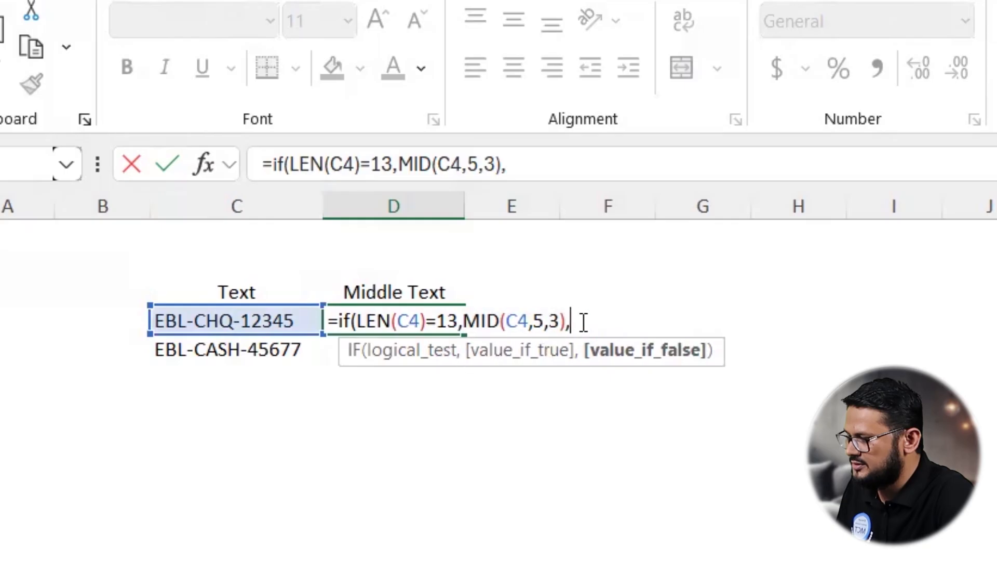
key(ctrl+v)
click(665, 318)
key(BackSpace)
text(4)
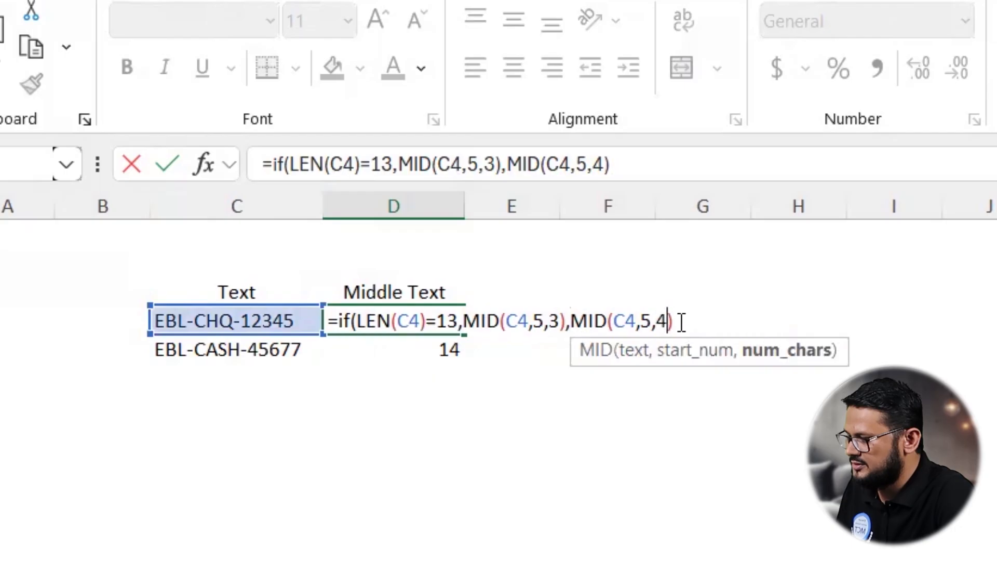
click(677, 320)
text())
key(Return)
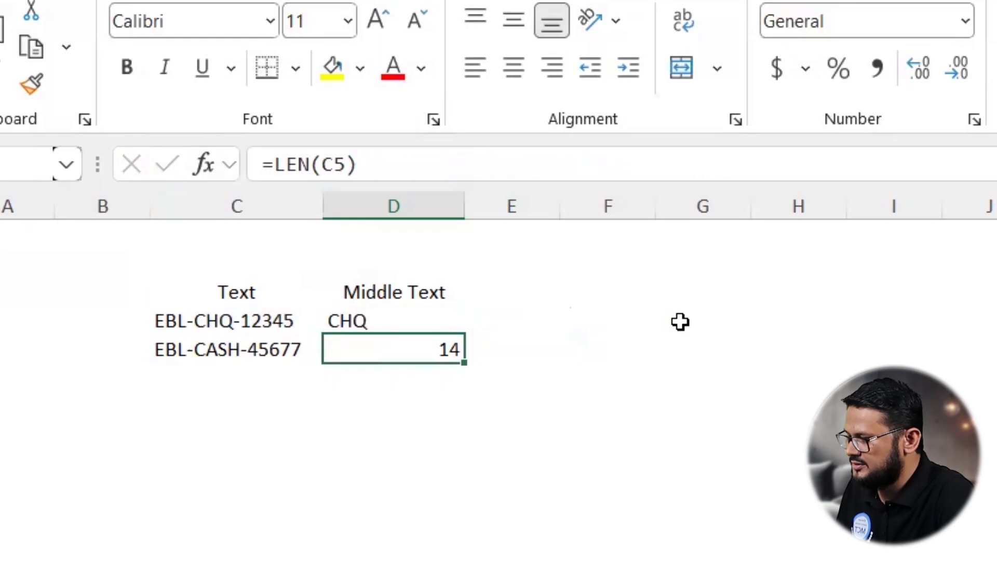
Step: Copy the IF formula from D4 down to D5 and review D4's formula
click(360, 318)
drag(466, 335, 471, 360)
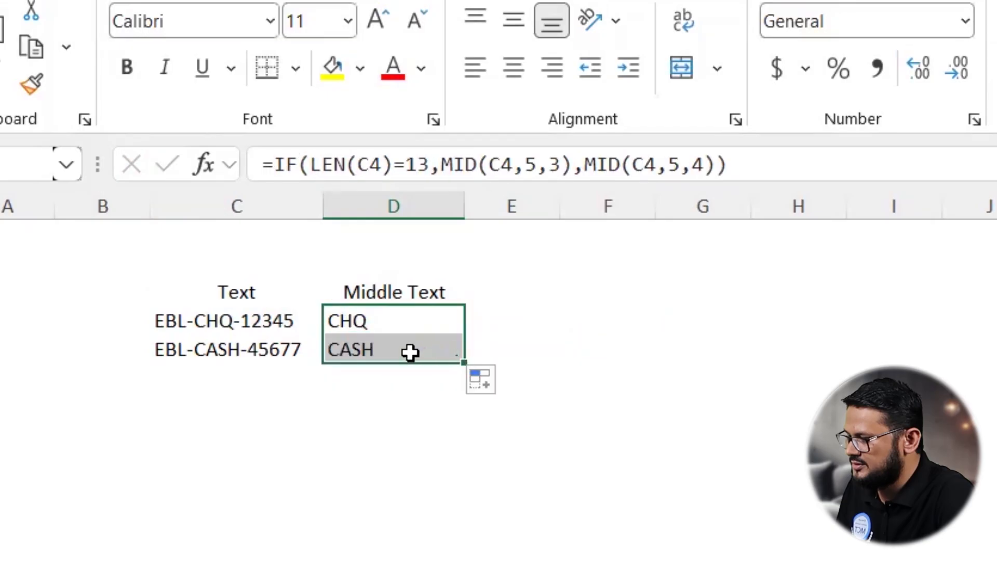
click(407, 350)
double_click(401, 320)
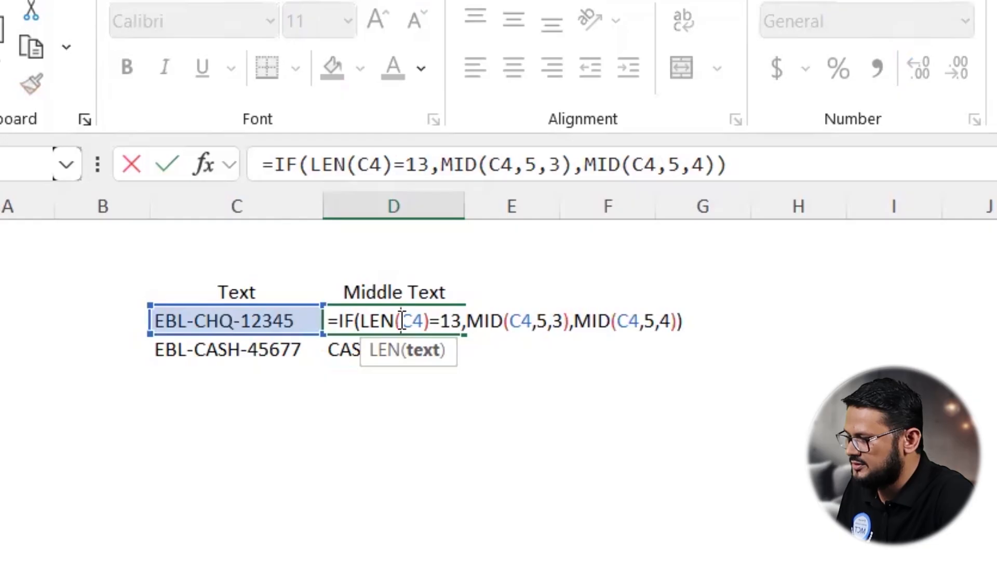
key(Return)
Step: Begin a MID formula in E4 extracting from C4 starting at character 5
click(526, 321)
text(=mid)
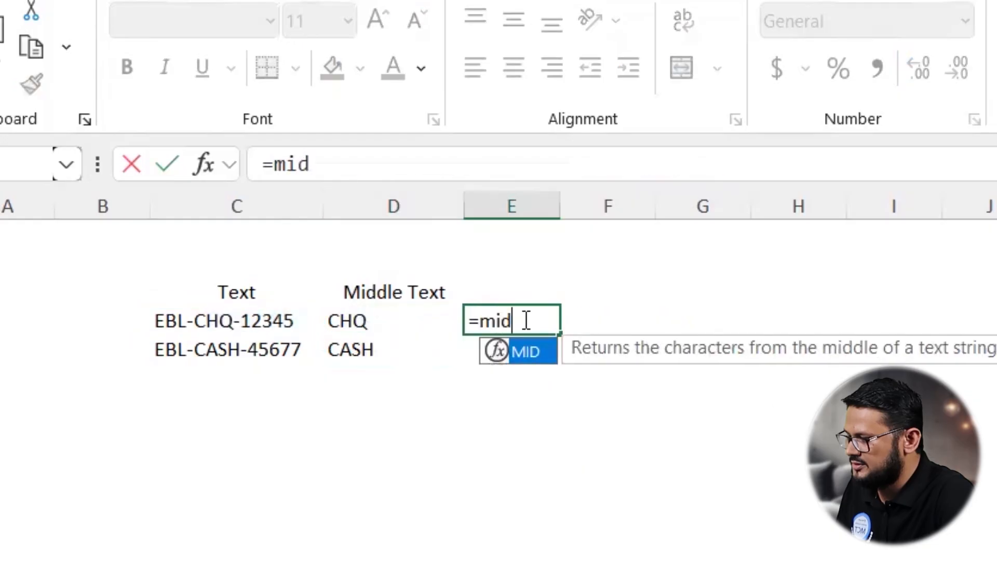
text(()
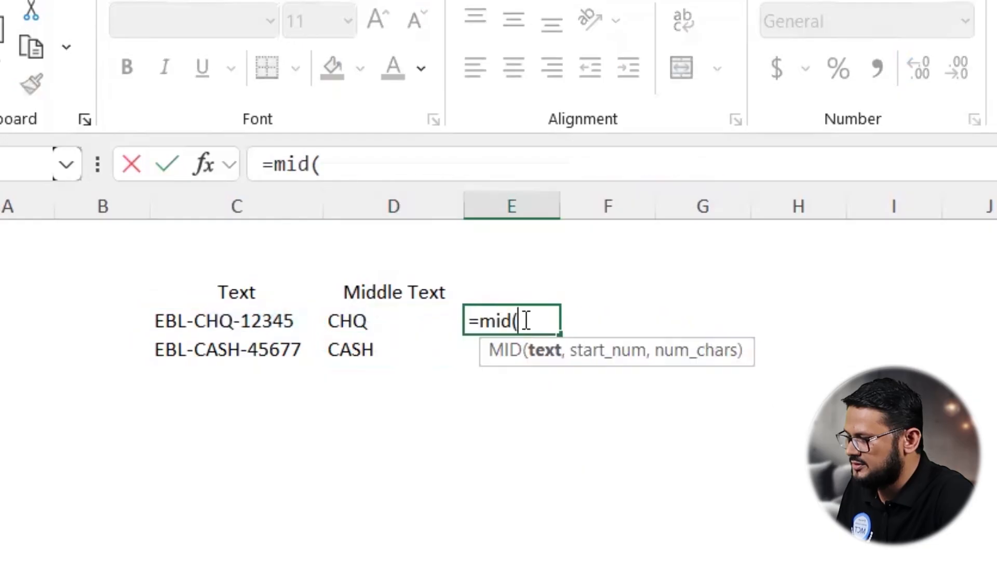
click(177, 318)
text(,5)
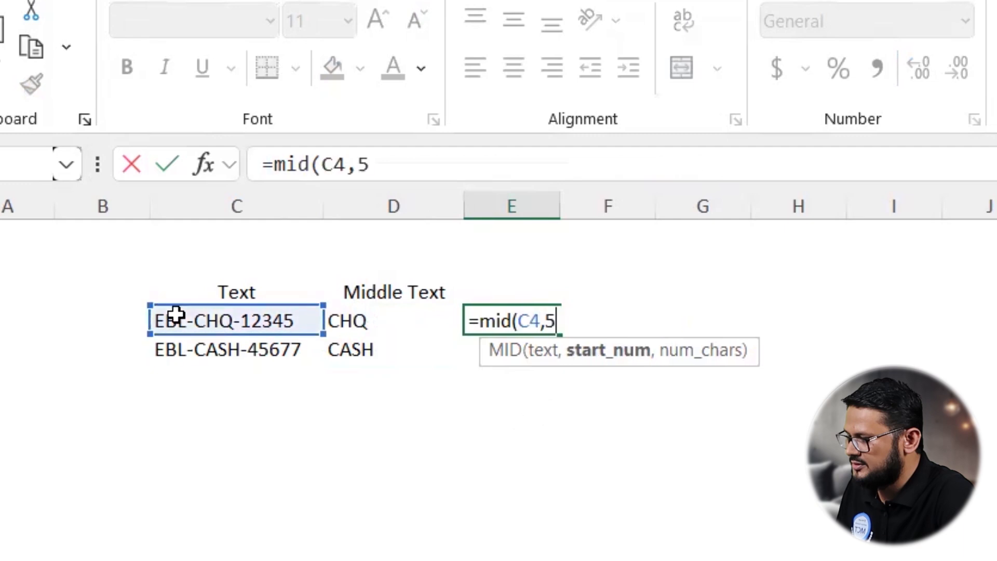
text(,)
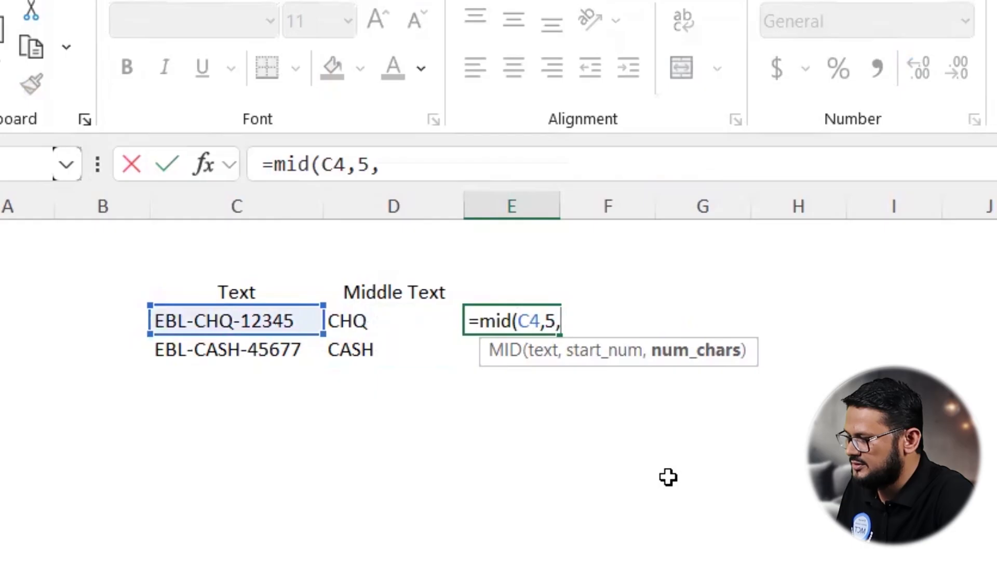
Step: Enter LEN(C4)=14 as the character-count argument of the MID formula in E4
text(len()
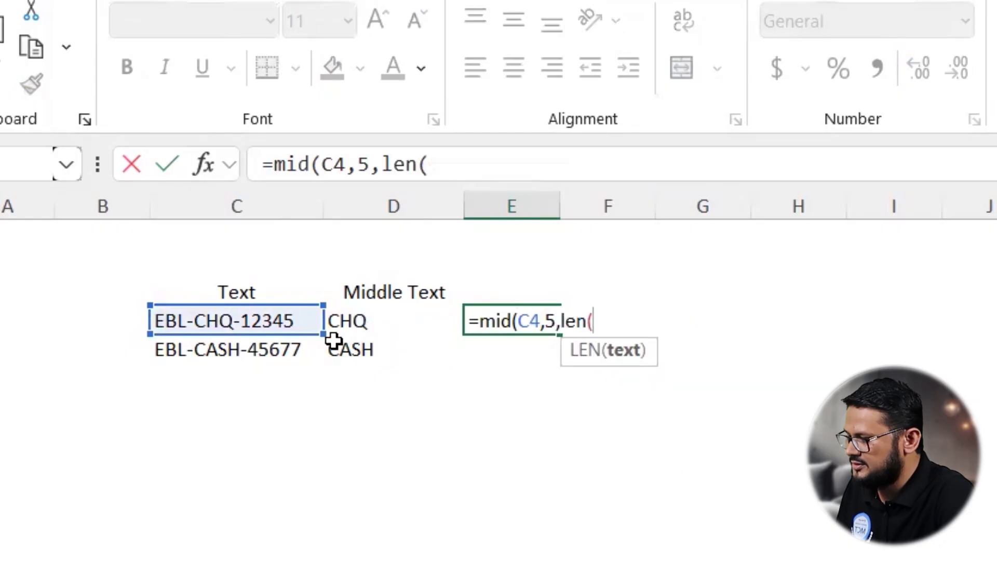
click(222, 318)
text()=1)
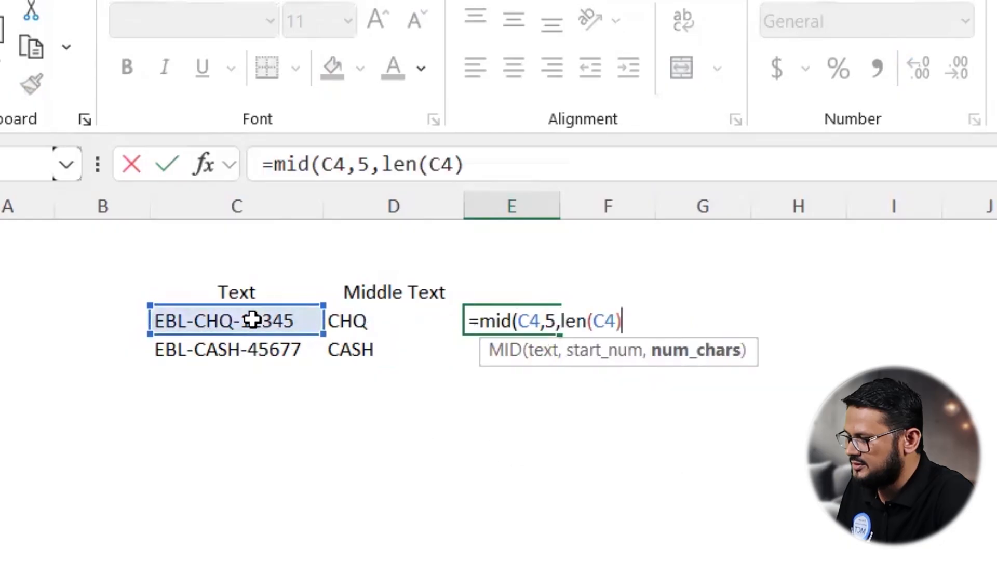
text(4)
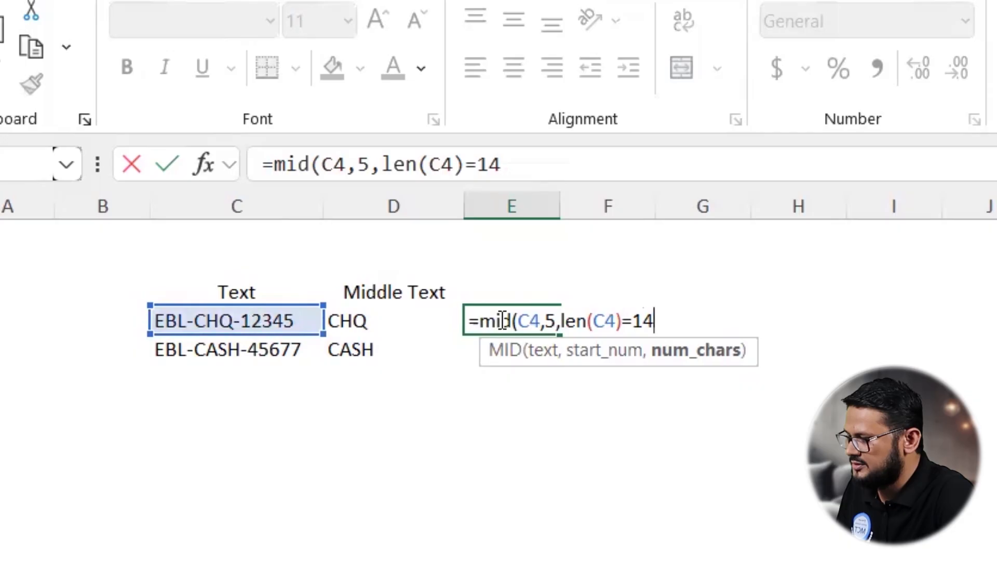
Step: Turn the character count into 3+(LEN(C4)=14) and complete the MID formula in E4
click(562, 318)
text(3)
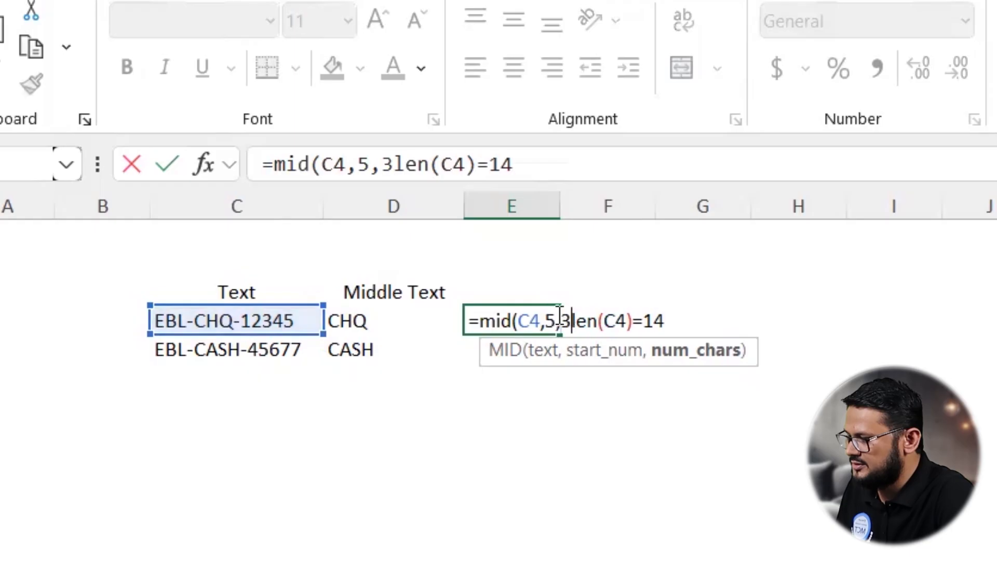
text(+()
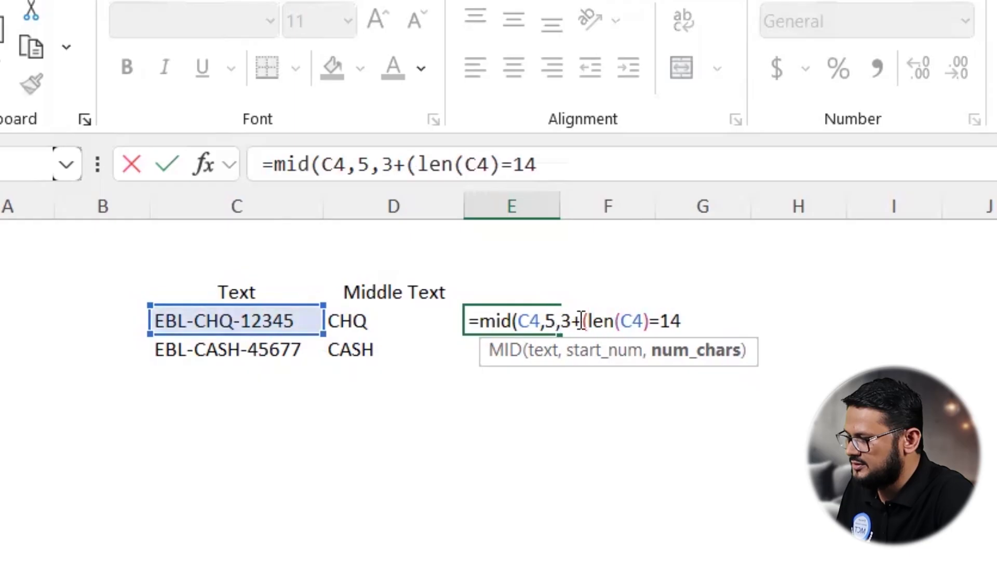
click(694, 319)
text())
key(ctrl+2)
mouse_move(564, 330)
mouse_down()
mouse_move(686, 333)
mouse_move(586, 299)
mouse_move(570, 314)
mouse_move(620, 335)
mouse_move(673, 333)
mouse_up()
key(Escape)
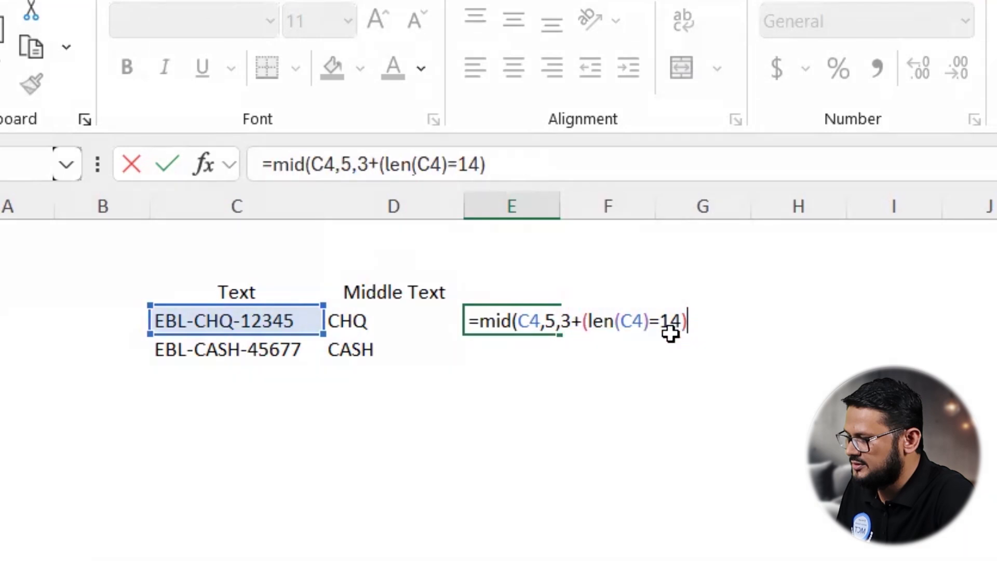
text())
key(Return)
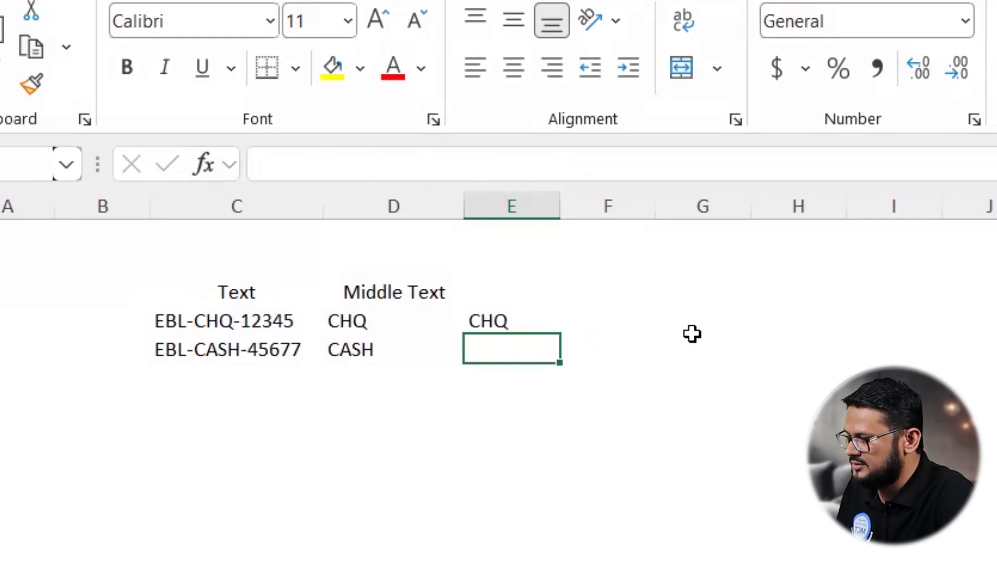
Step: Copy the MID formula from E4 down to E5
click(507, 321)
drag(555, 334, 560, 357)
double_click(535, 347)
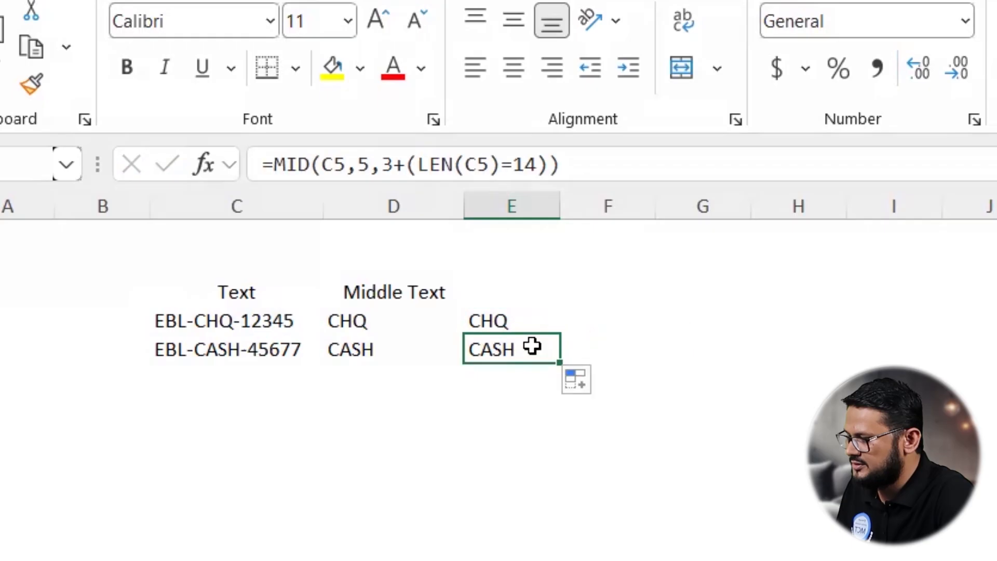
Step: Open E5's formula and evaluate the LEN(C5)=14 part to check its boolean result
click(588, 348)
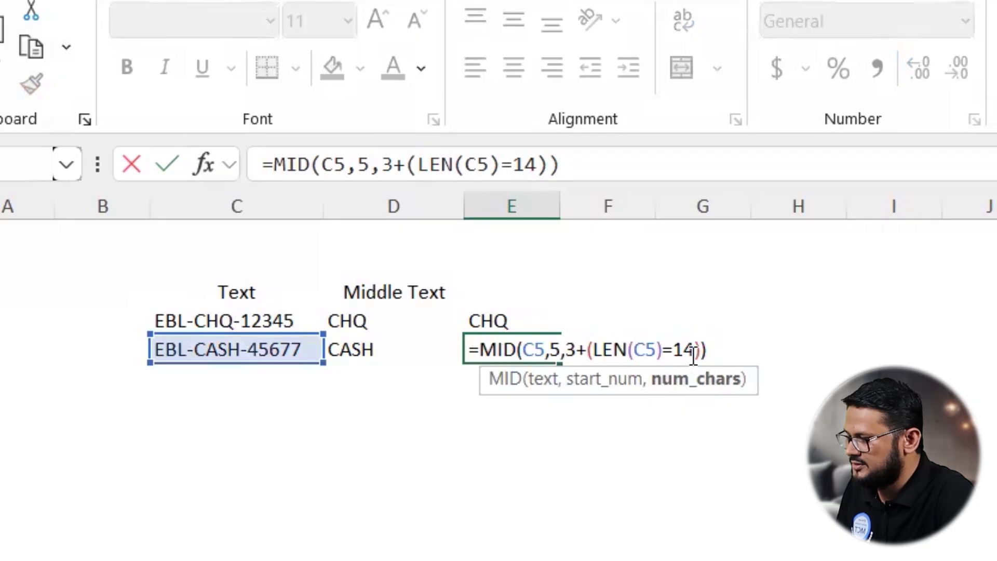
shift+click(703, 349)
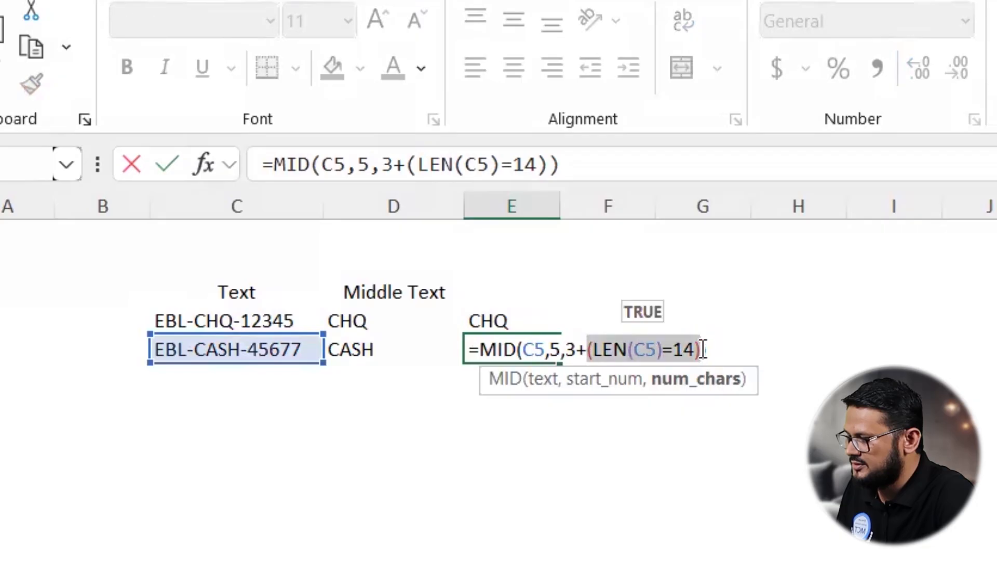
click(572, 347)
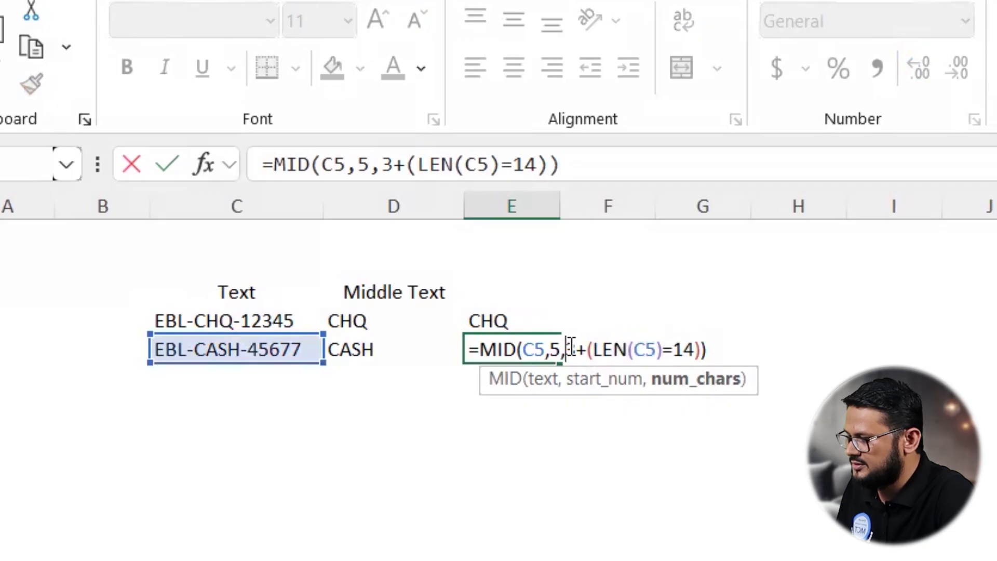